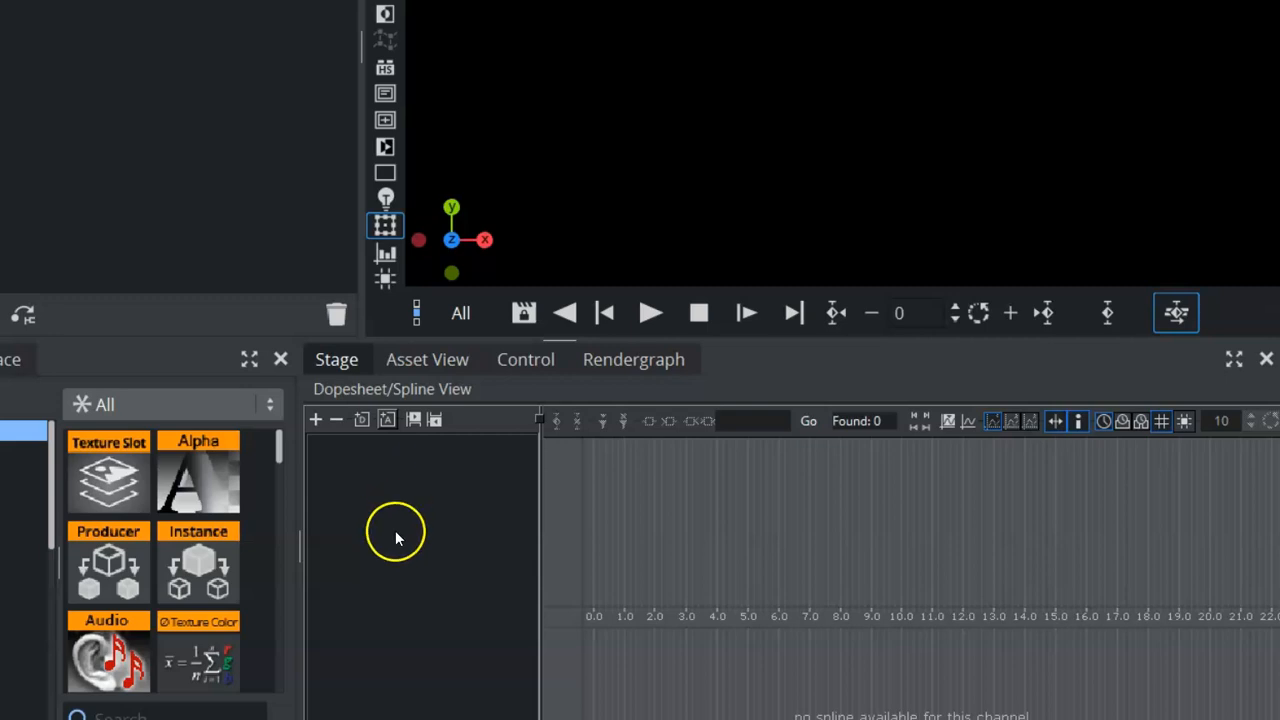
Open the scene 20nOTS_img_B from the asset library and return to the stage's dopesheet.
{"action": "left_click", "coordinate": [413, 362]}
{"action": "double_click", "coordinate": [593, 548]}
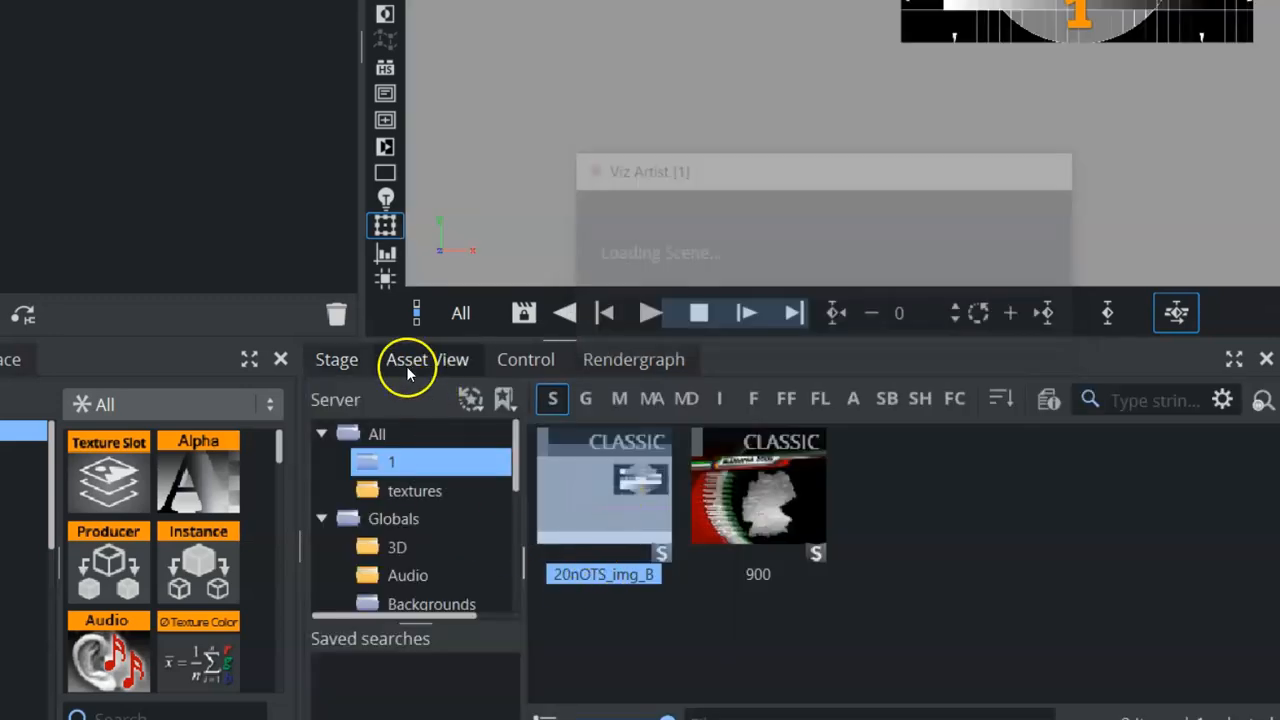
{"action": "left_click", "coordinate": [340, 357]}
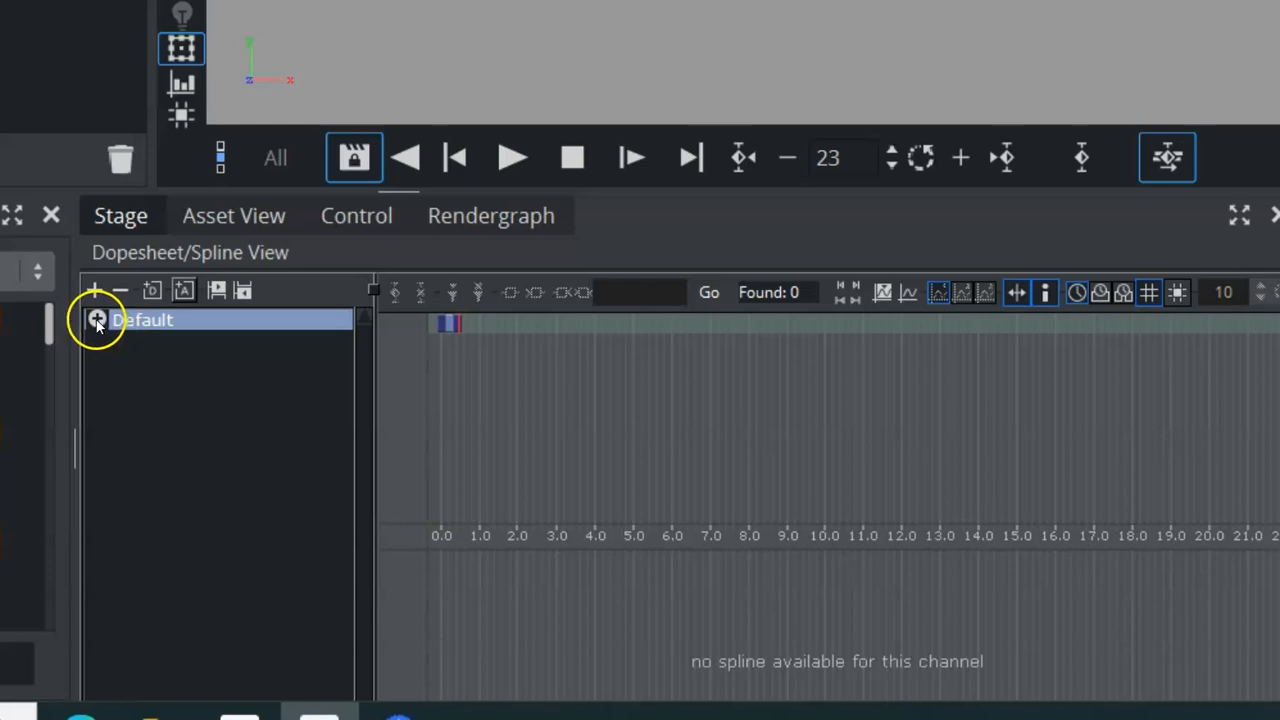
Expand the Default director down to IMG_02's Alpha channel to examine its animation, then collapse it again.
{"action": "left_click", "coordinate": [97, 320]}
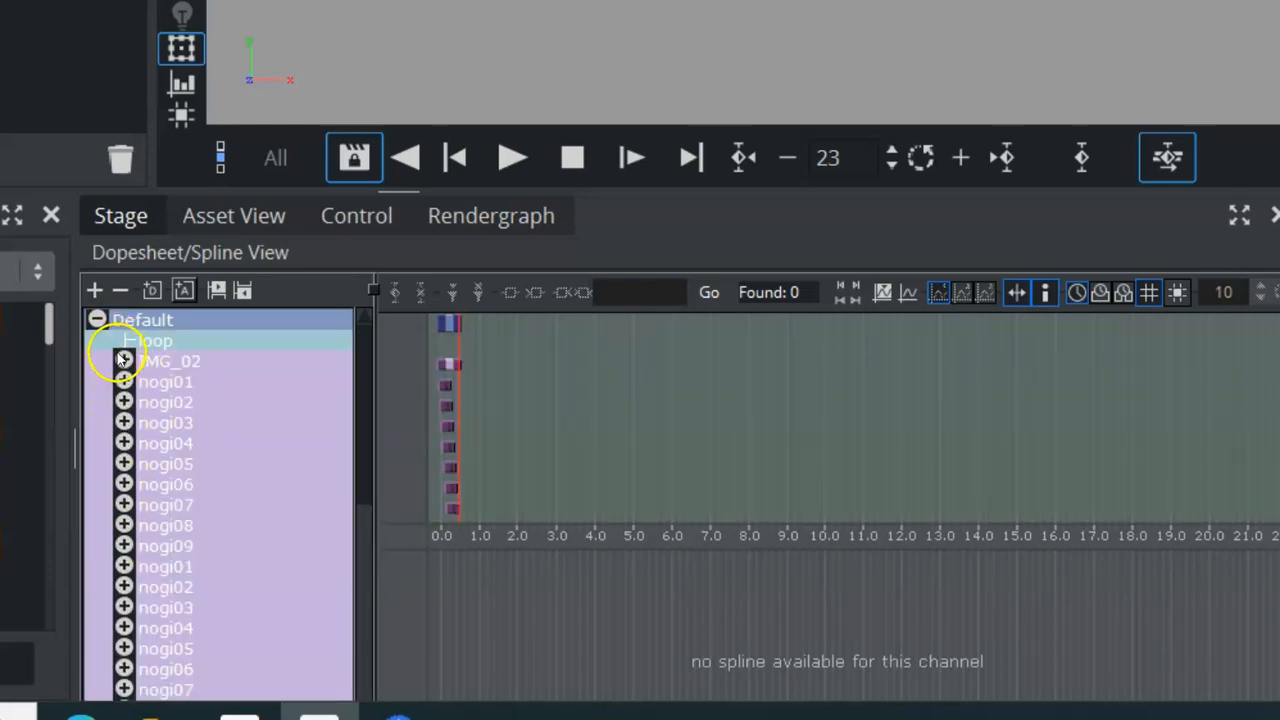
{"action": "left_click", "coordinate": [124, 361]}
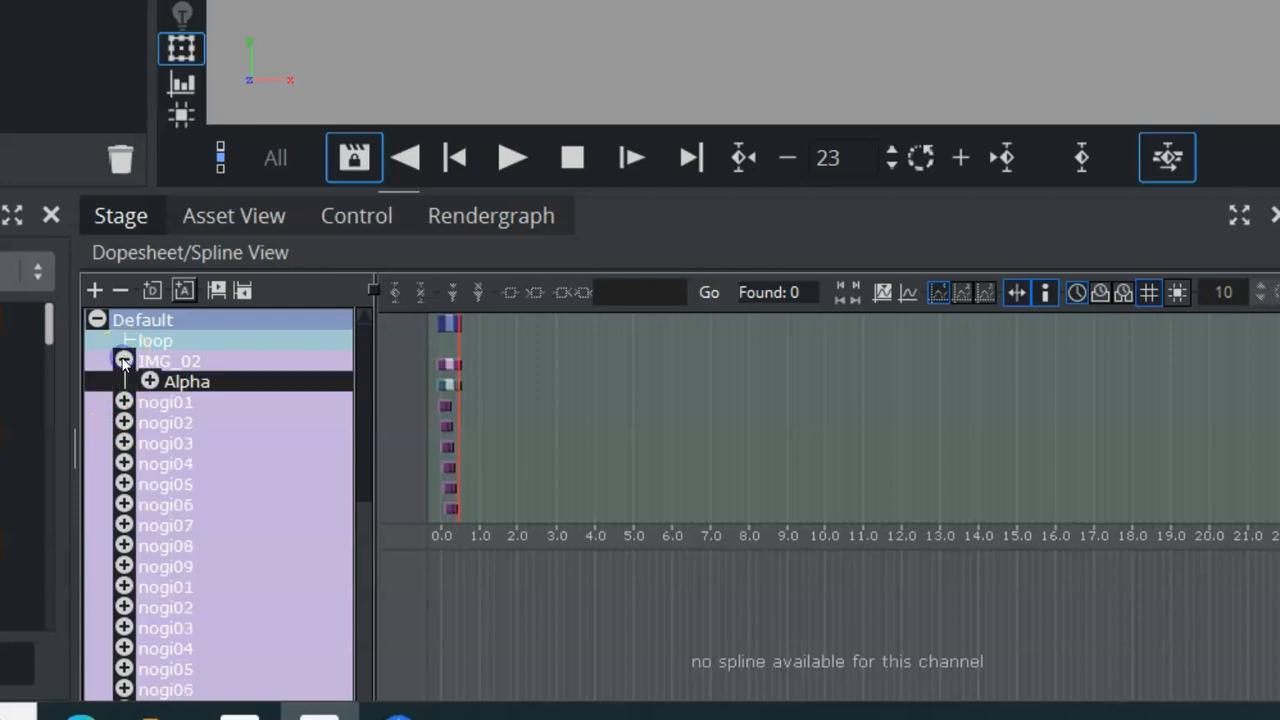
{"action": "left_click", "coordinate": [149, 380]}
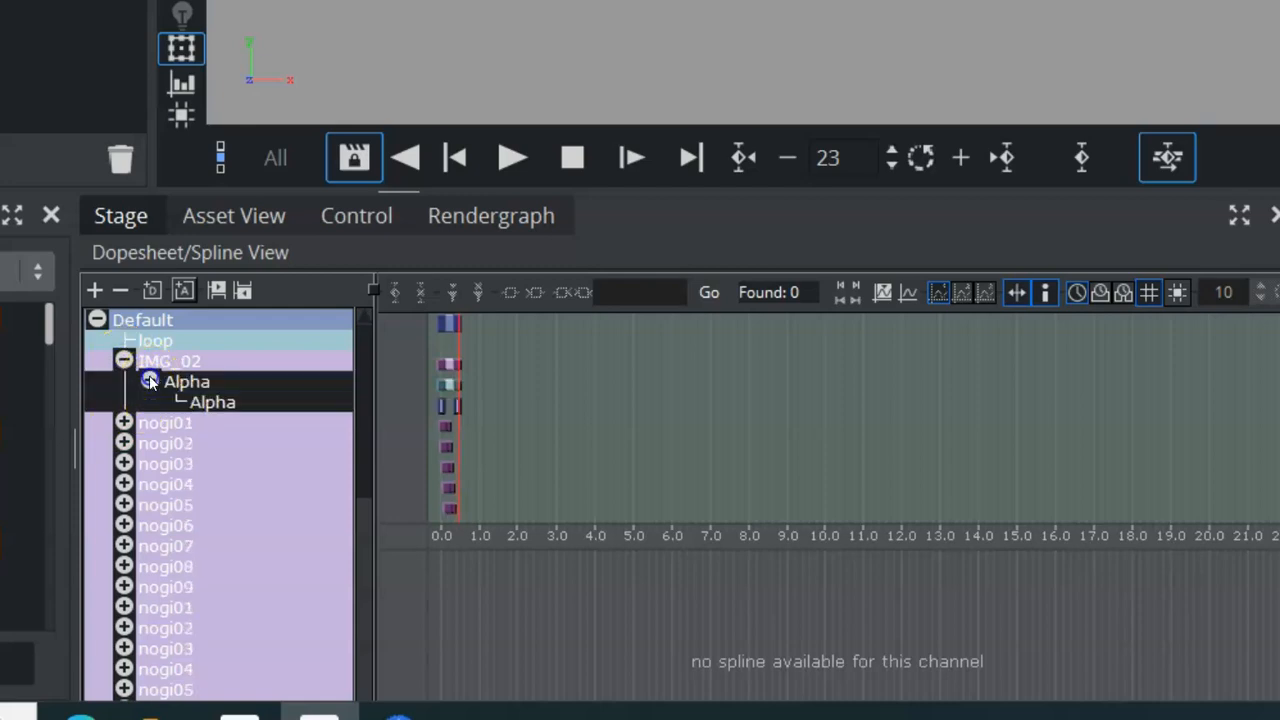
{"action": "left_click", "coordinate": [213, 403]}
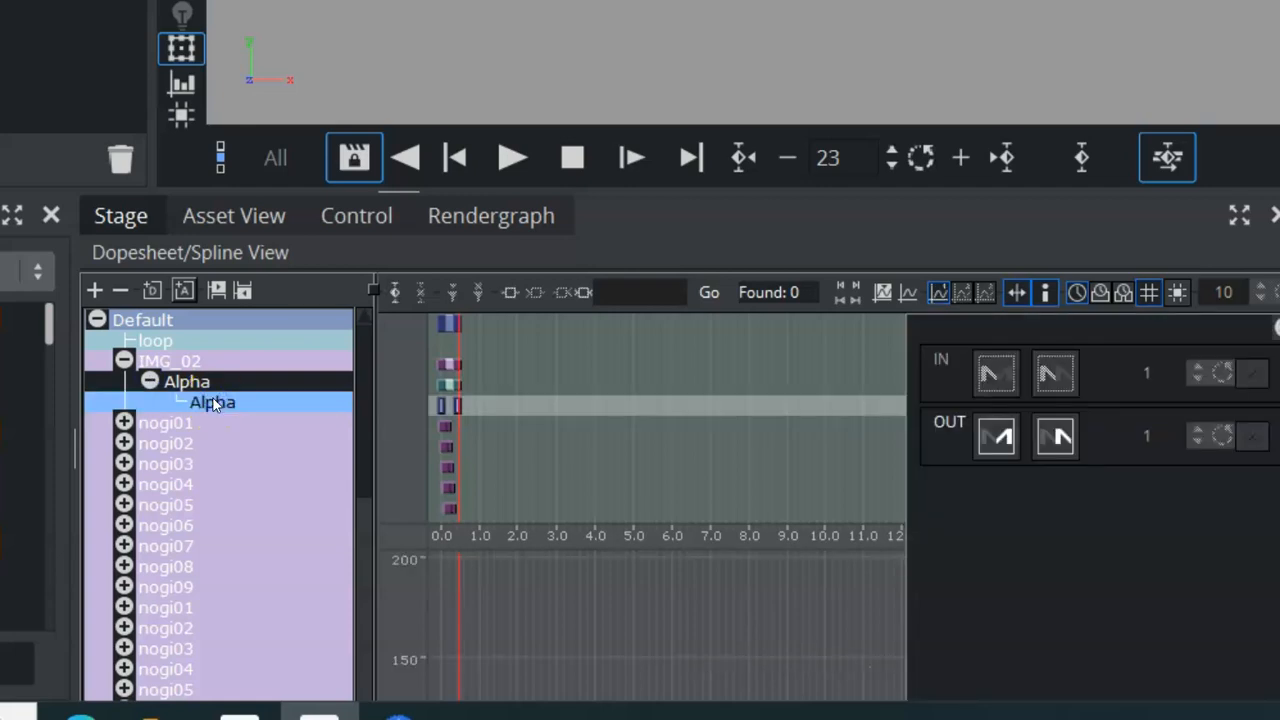
{"action": "left_click", "coordinate": [149, 381]}
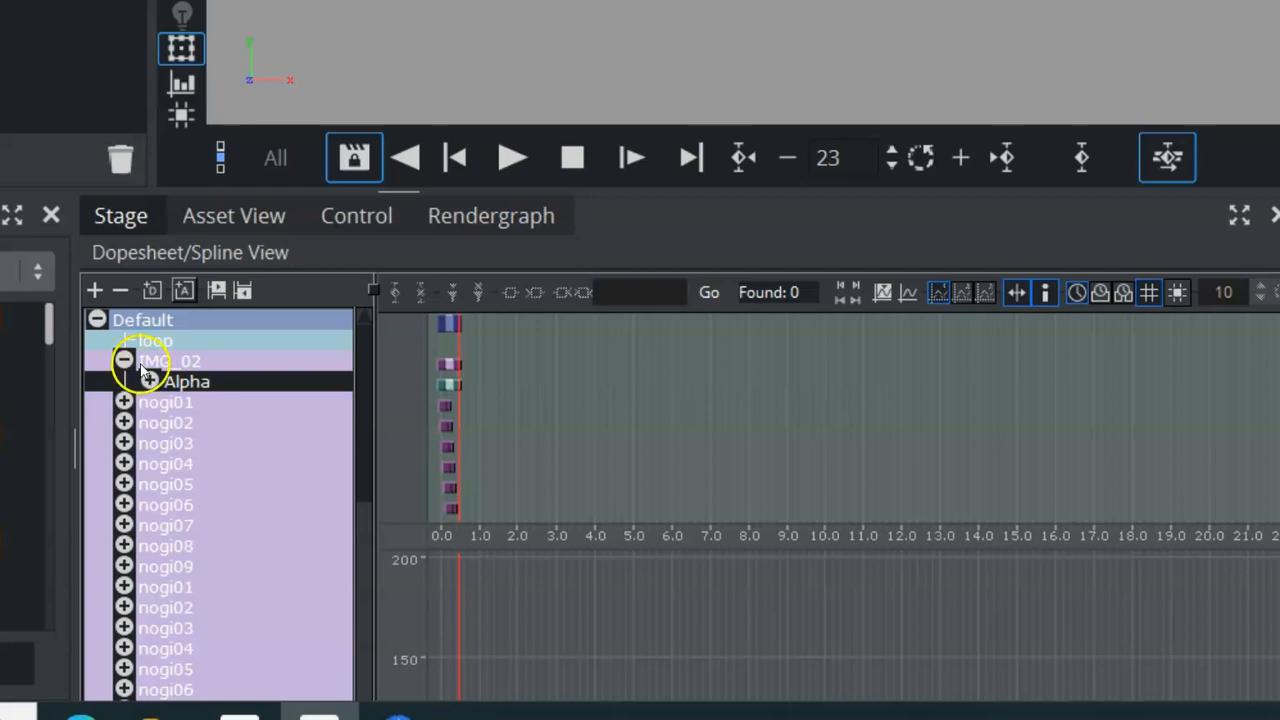
{"action": "left_click", "coordinate": [124, 361]}
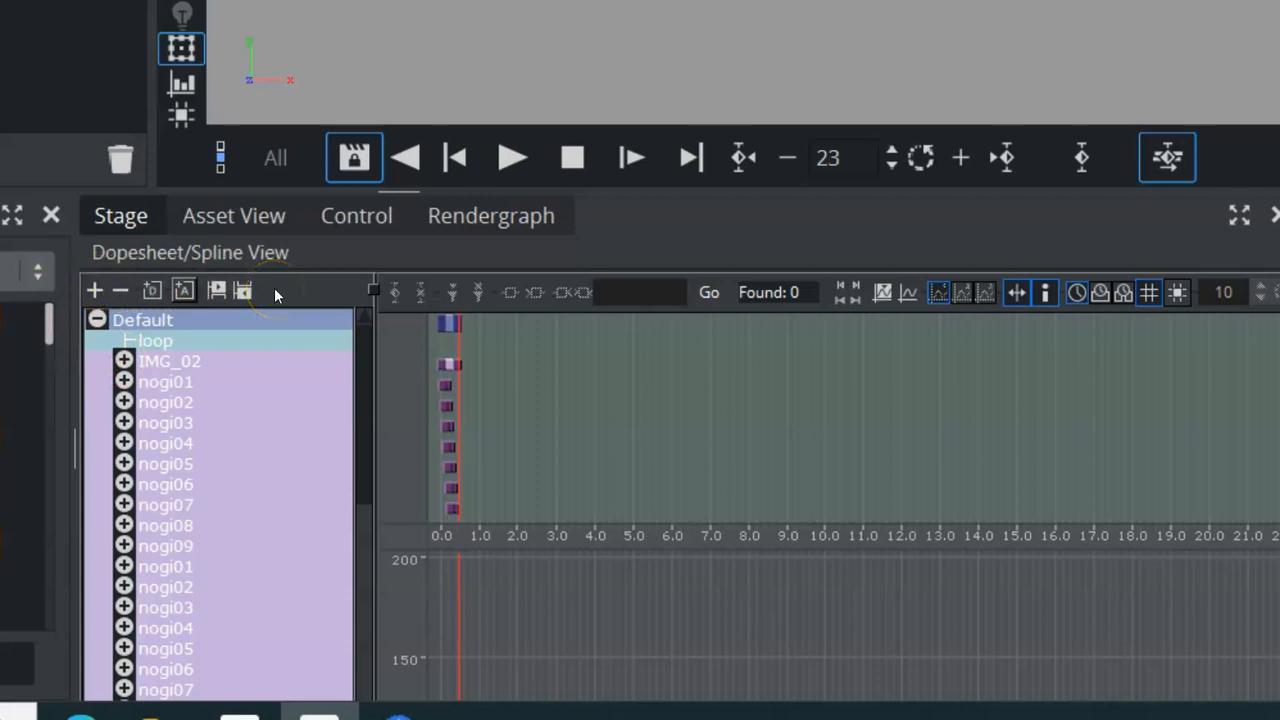
{"action": "left_click", "coordinate": [96, 320]}
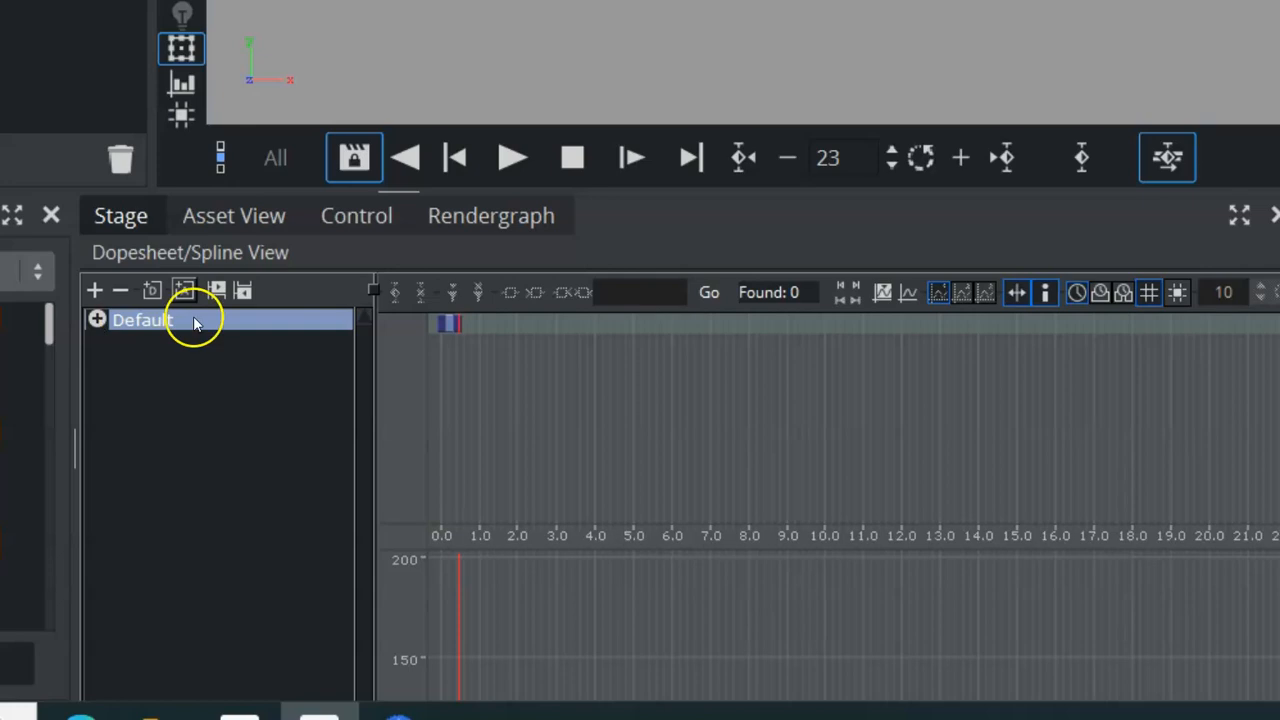
Expand the whole director tree to inspect the nogi containers' width channels, then collapse the tree.
{"action": "left_click", "coordinate": [94, 290]}
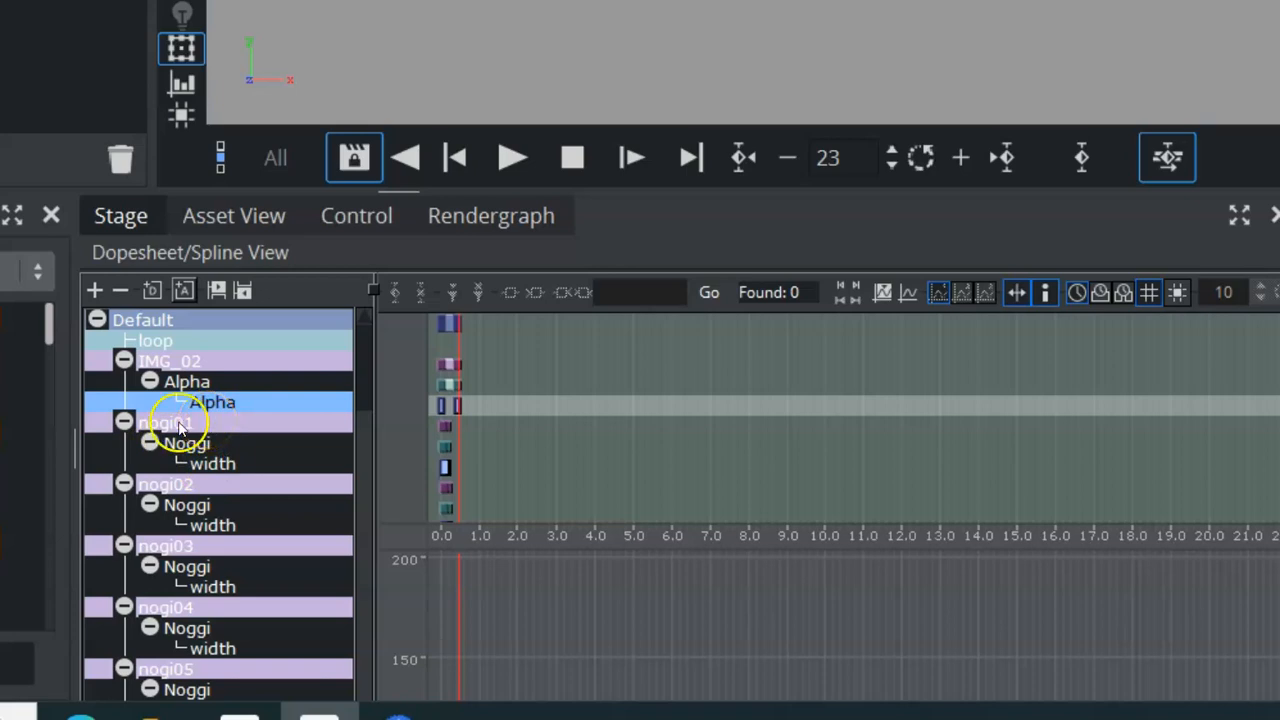
{"action": "left_click", "coordinate": [124, 485]}
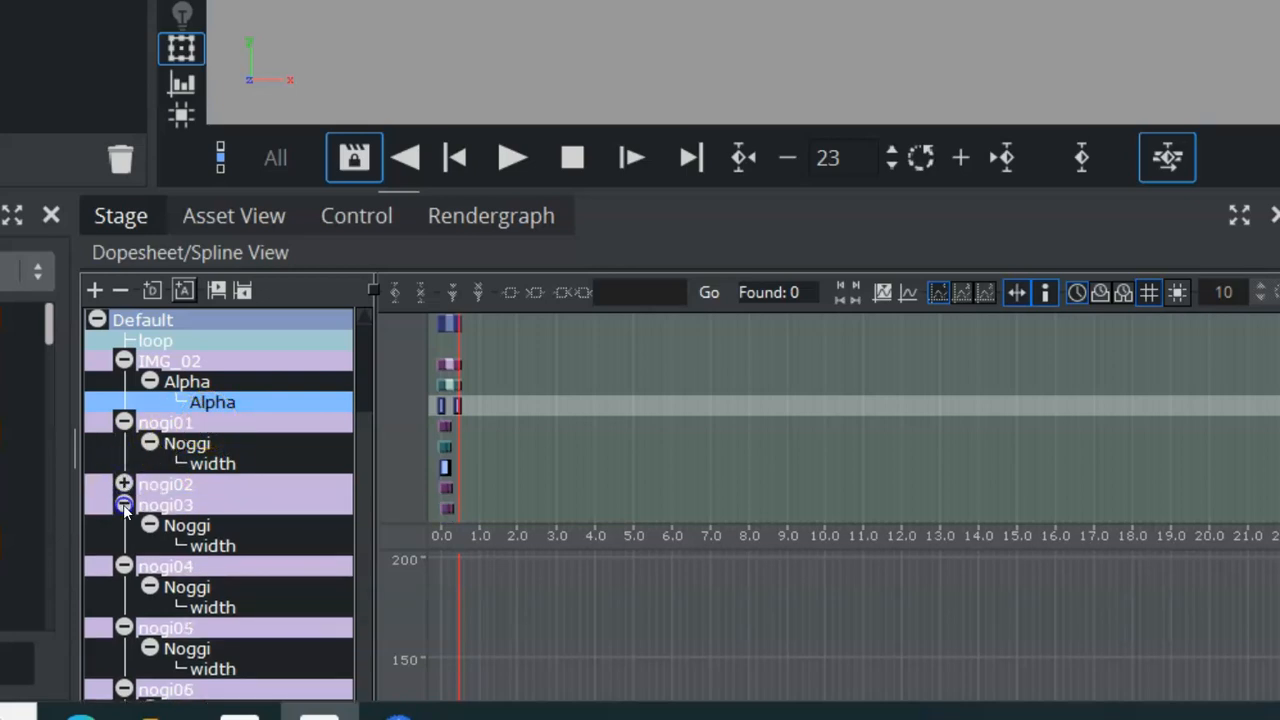
{"action": "left_click", "coordinate": [124, 505]}
{"action": "left_click", "coordinate": [123, 526]}
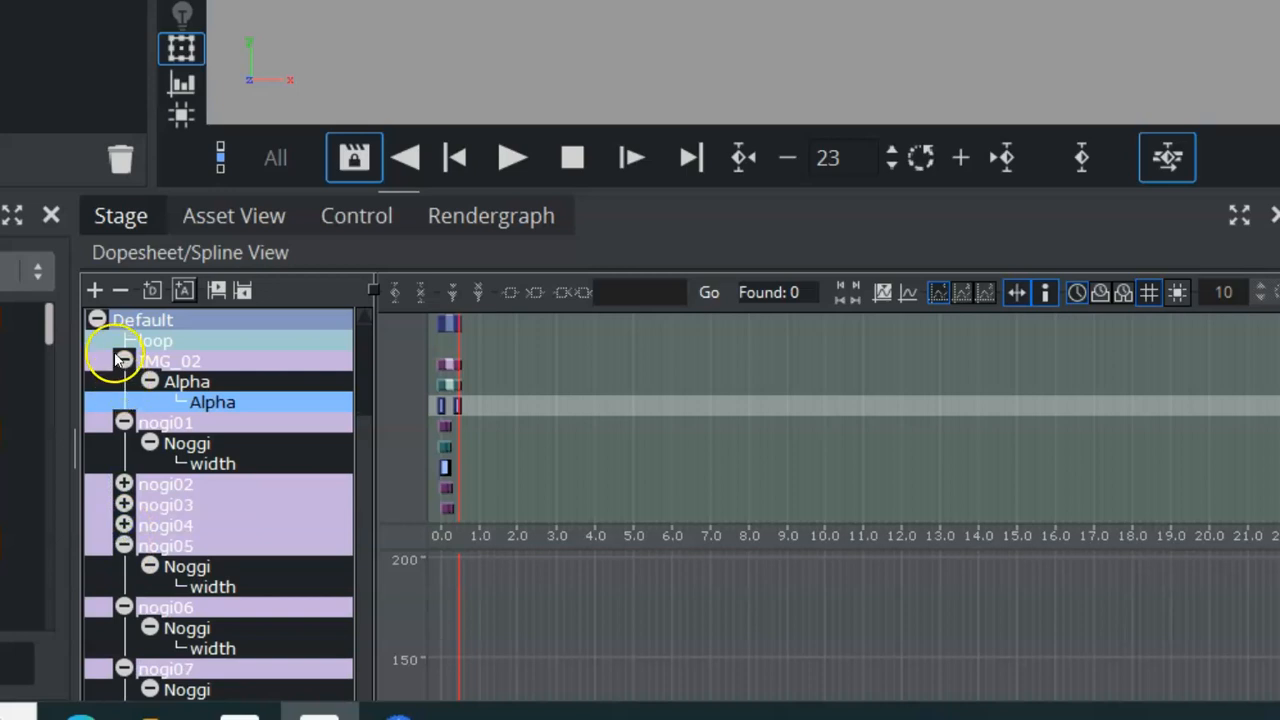
{"action": "left_click", "coordinate": [119, 290]}
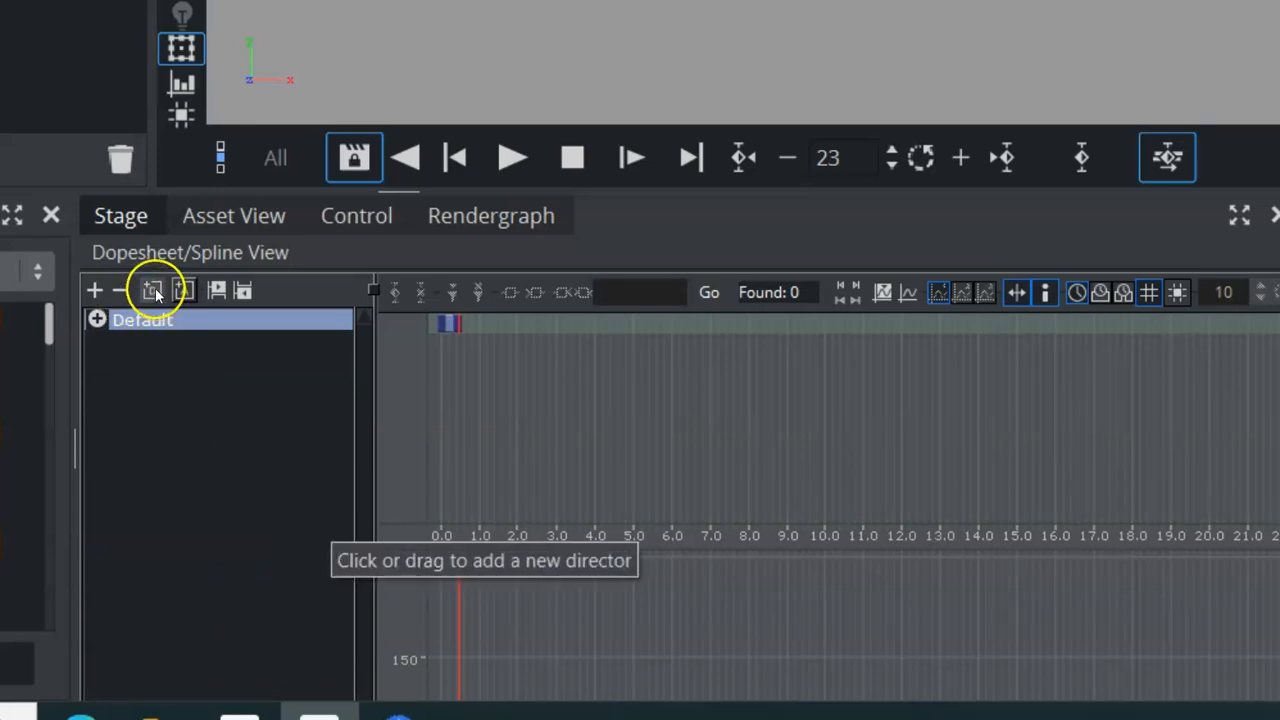
Add a new director named Director to the dopesheet and select it.
{"action": "left_click", "coordinate": [151, 290]}
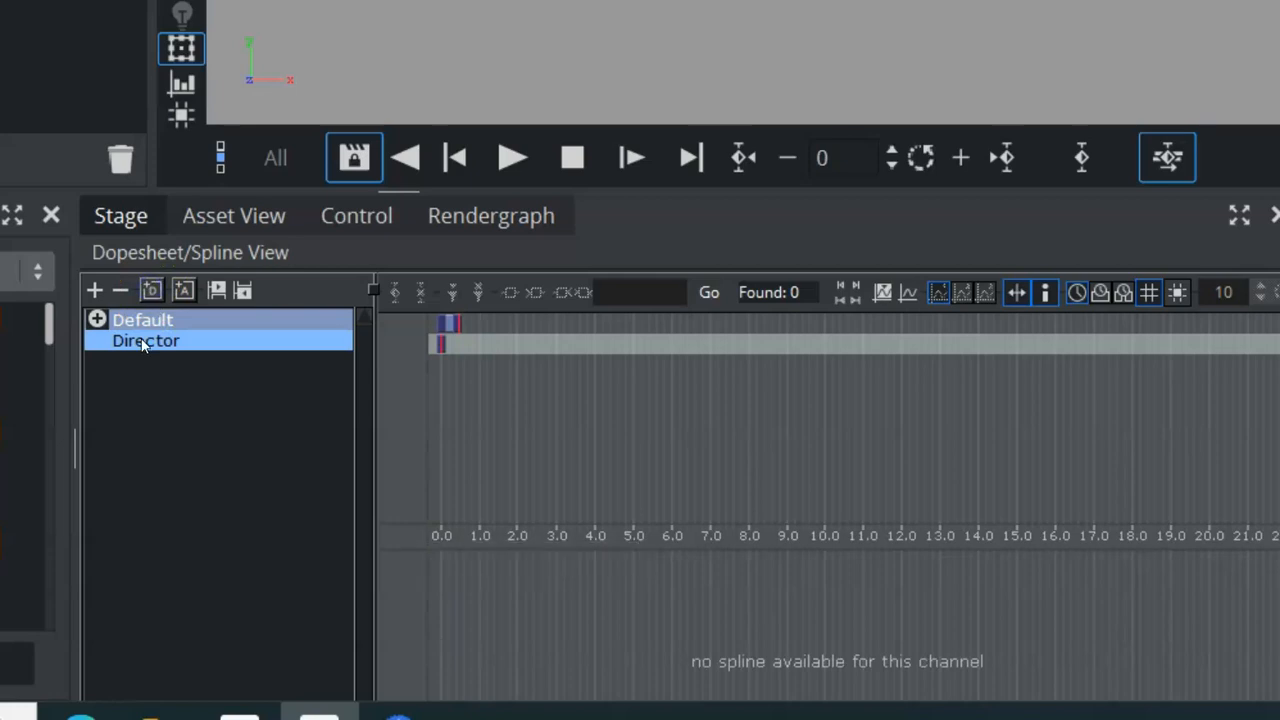
{"action": "left_click", "coordinate": [145, 341]}
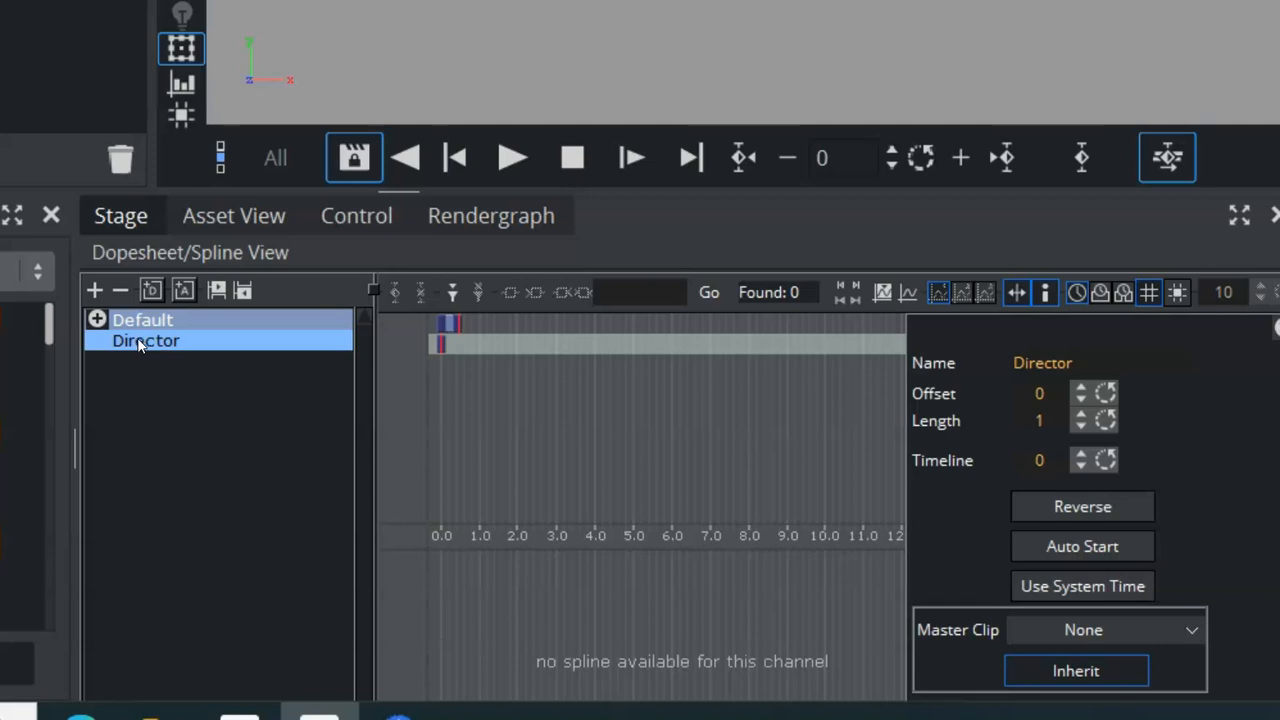
{"action": "left_click", "coordinate": [148, 347]}
Open the Director's context menu to examine its Super Channel and Image Channel options.
{"action": "right_click", "coordinate": [150, 345]}
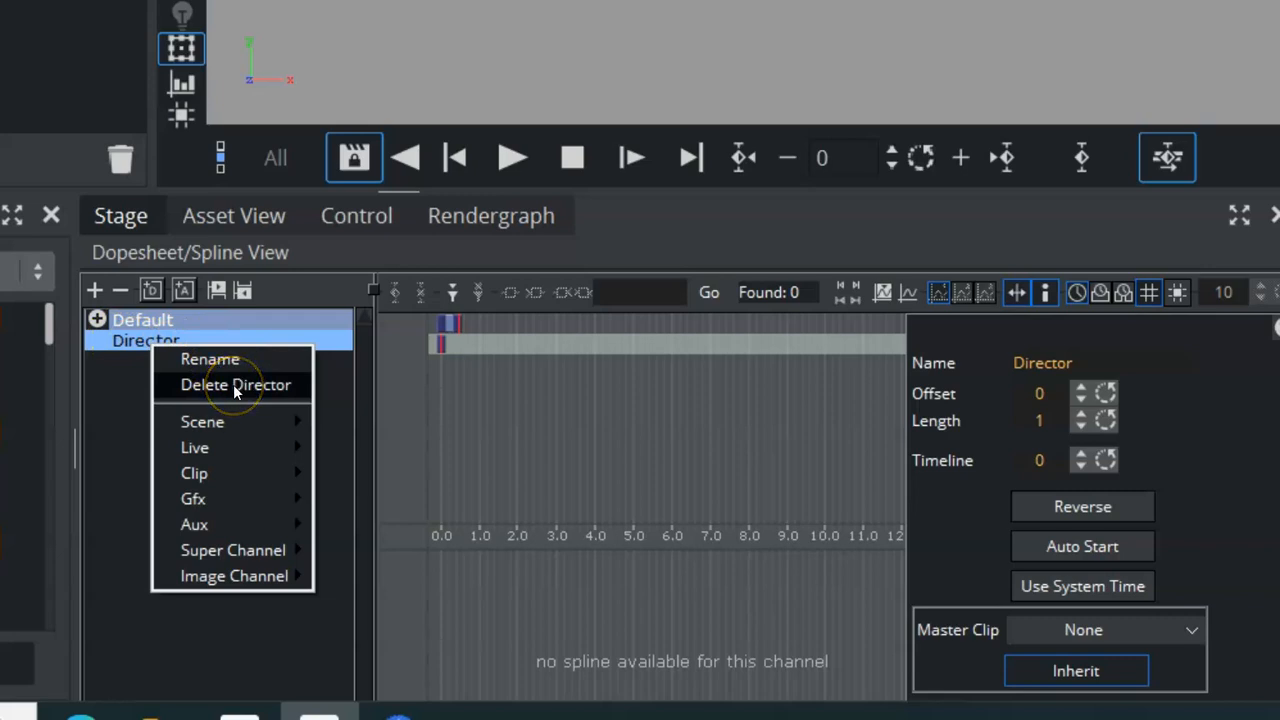
{"action": "mouse_move", "coordinate": [216, 424]}
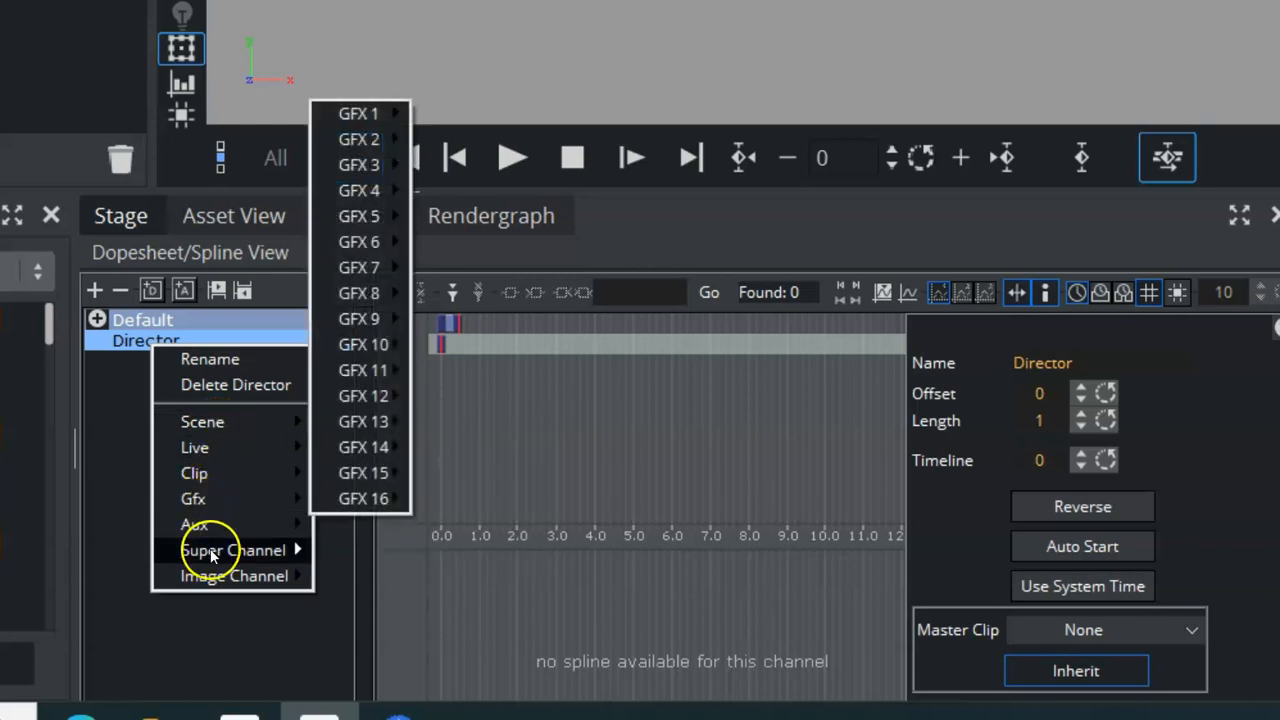
{"action": "mouse_move", "coordinate": [258, 580]}
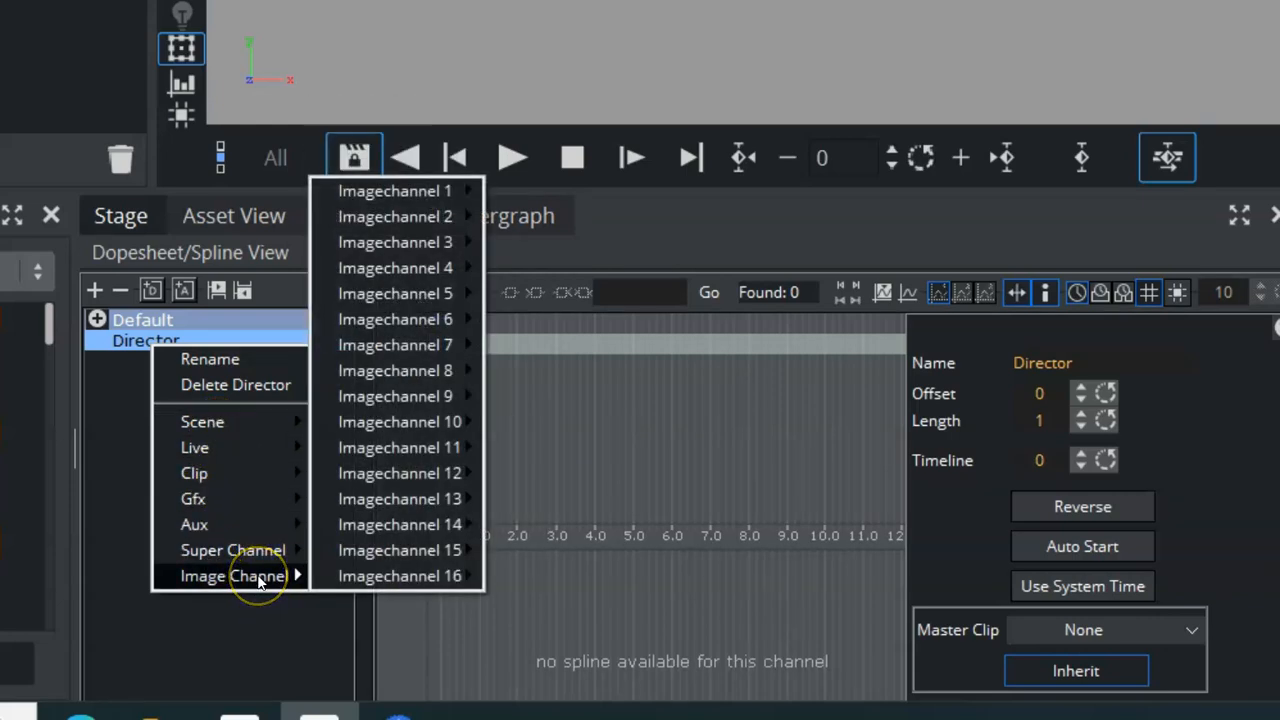
Move the nogi09 actor into the new Director.
{"action": "left_click", "coordinate": [97, 320]}
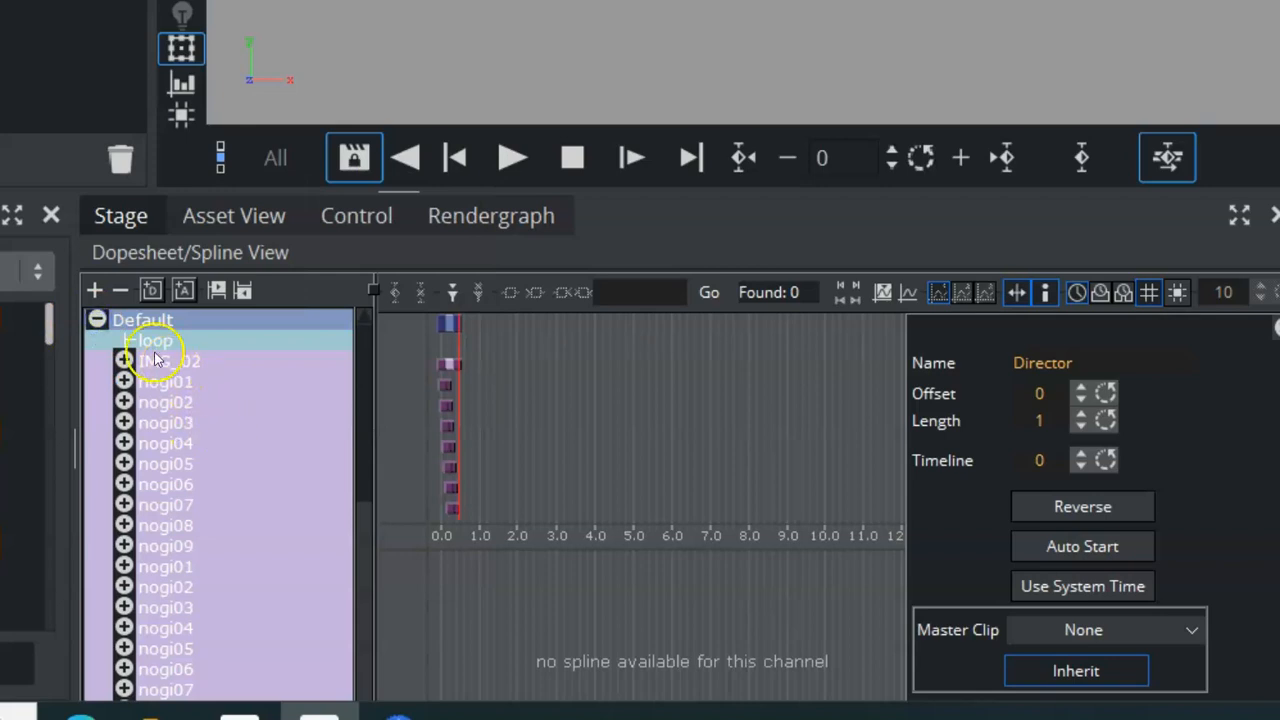
{"action": "left_click_drag", "start_coordinate": [367, 432], "coordinate": [385, 620]}
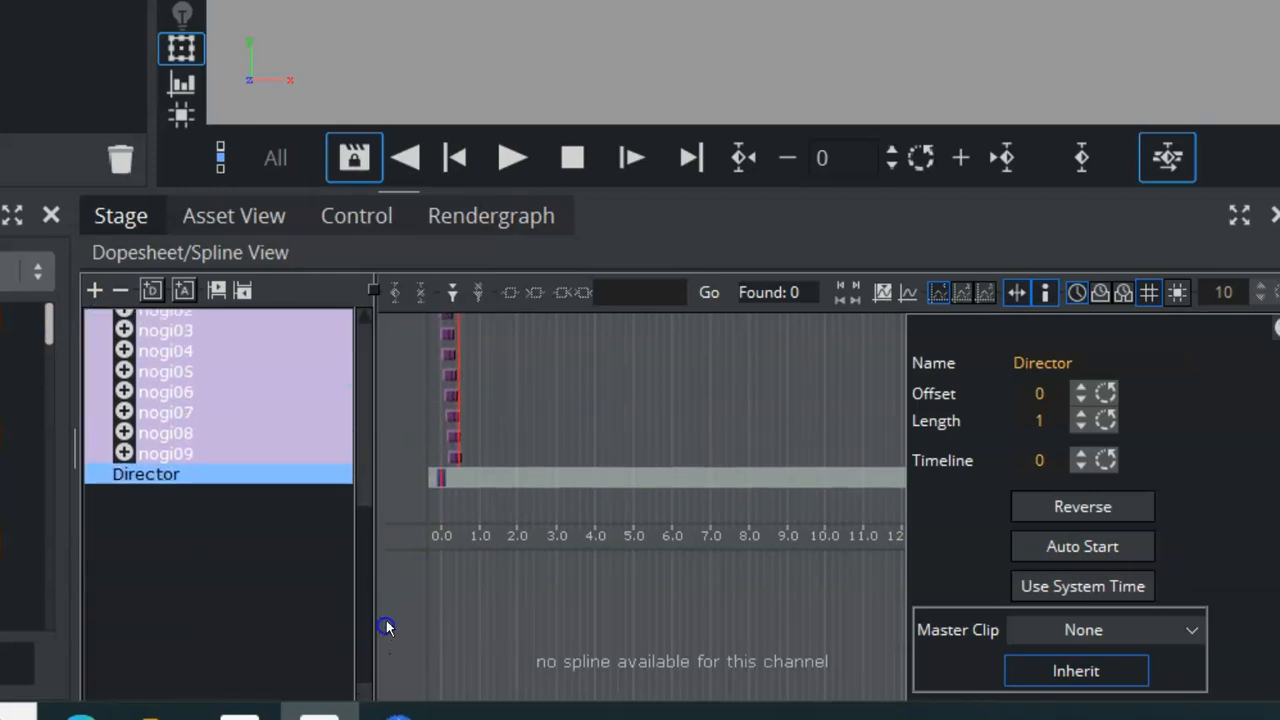
{"action": "right_click", "coordinate": [184, 476]}
{"action": "left_click", "coordinate": [232, 240]}
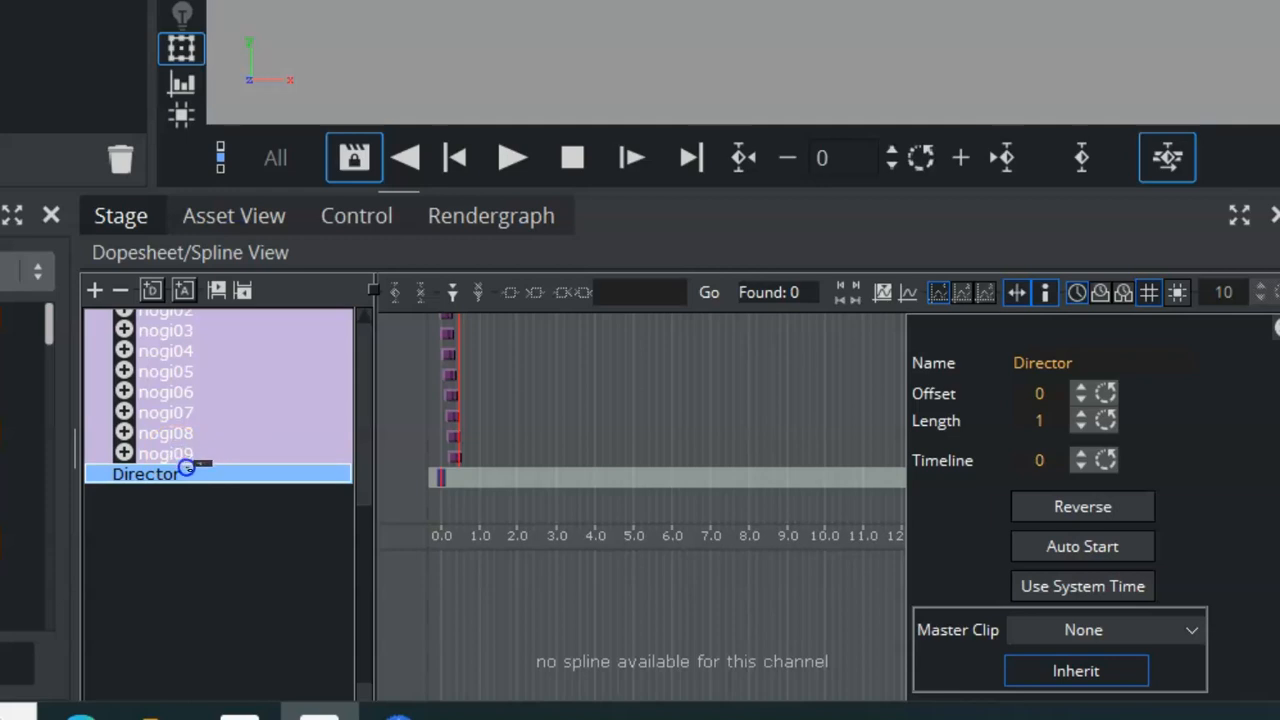
{"action": "left_click_drag", "start_coordinate": [186, 468], "coordinate": [183, 466]}
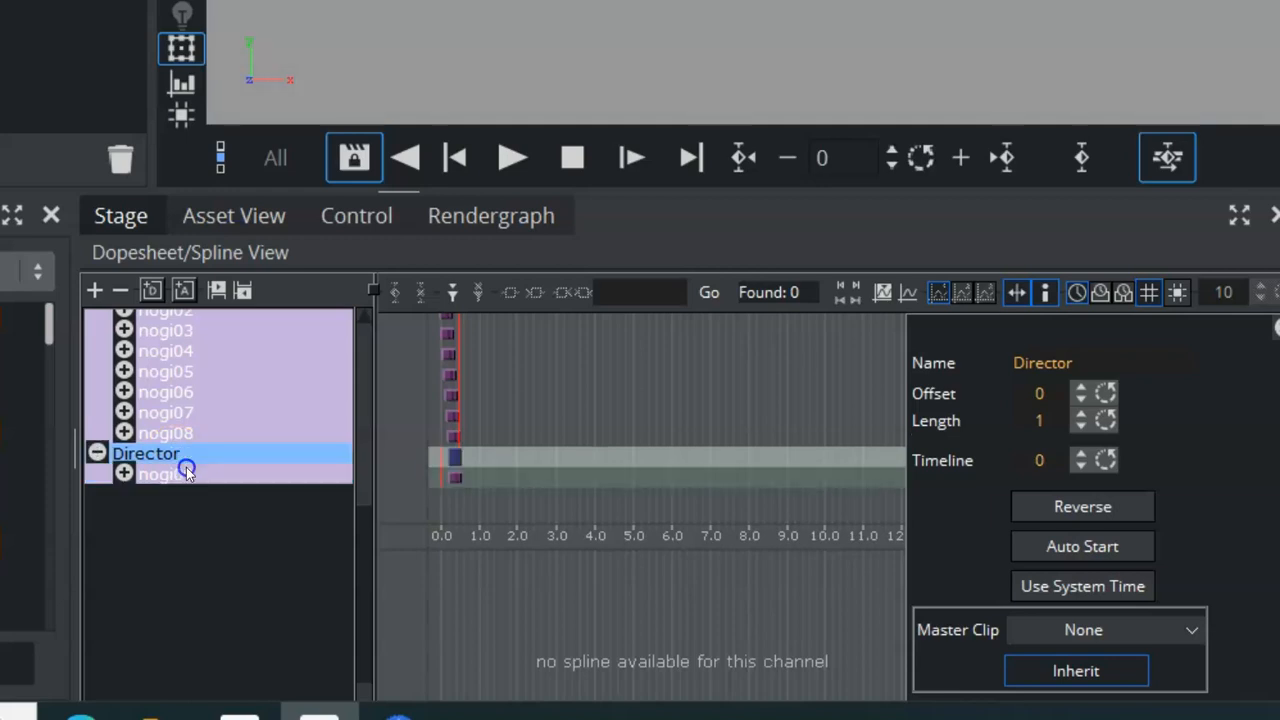
Drag nogi09 back out of the Director, placing it above nogi08, and reselect the Director.
{"action": "left_click", "coordinate": [166, 472]}
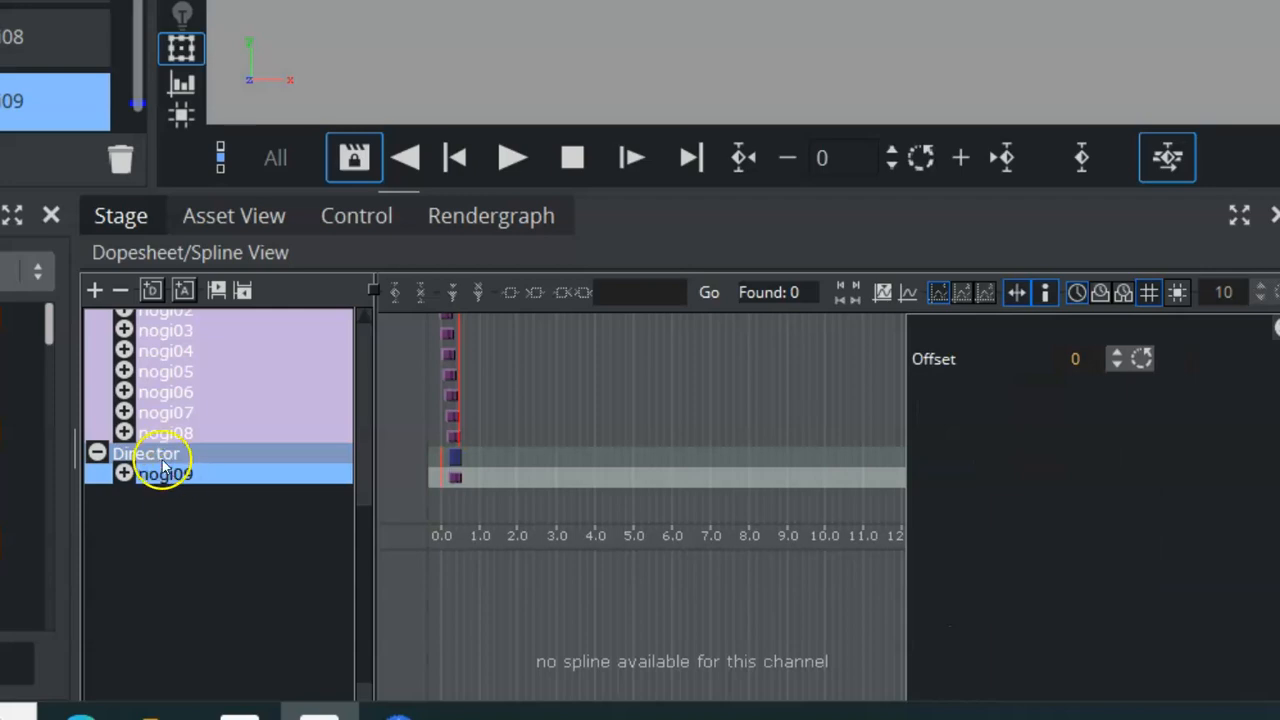
{"action": "left_click_drag", "start_coordinate": [157, 478], "coordinate": [165, 425]}
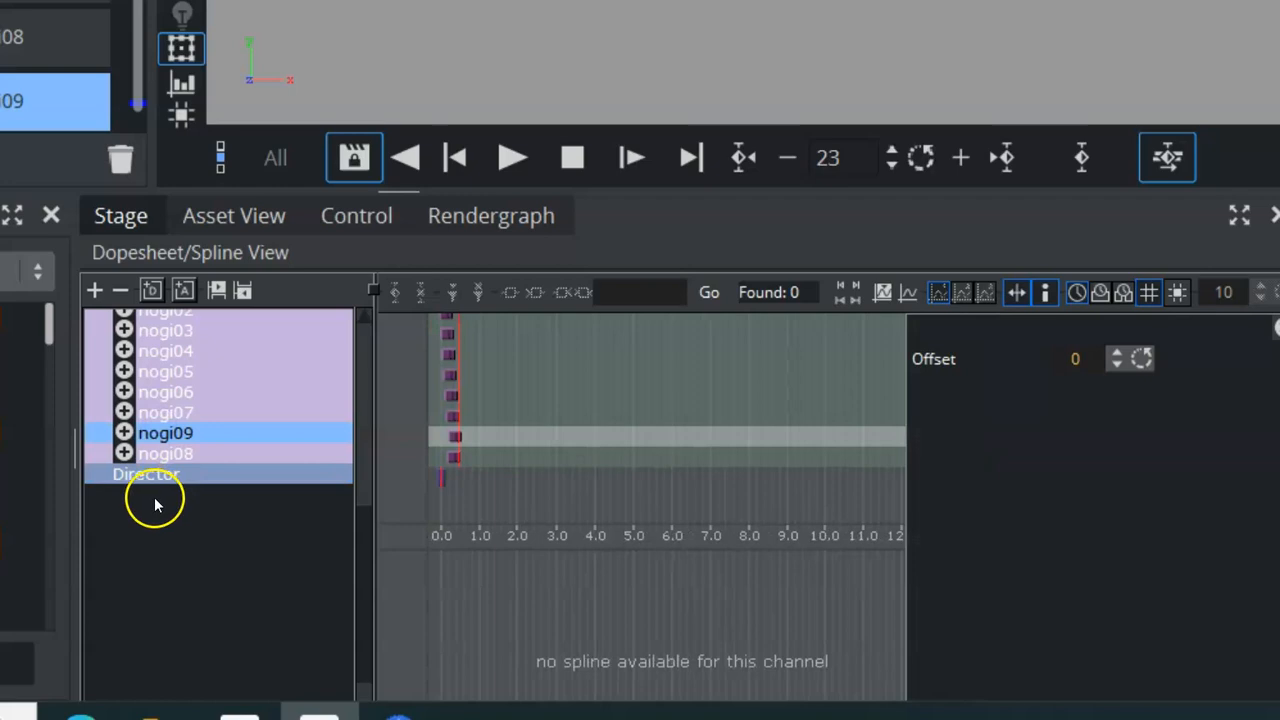
{"action": "left_click", "coordinate": [195, 478]}
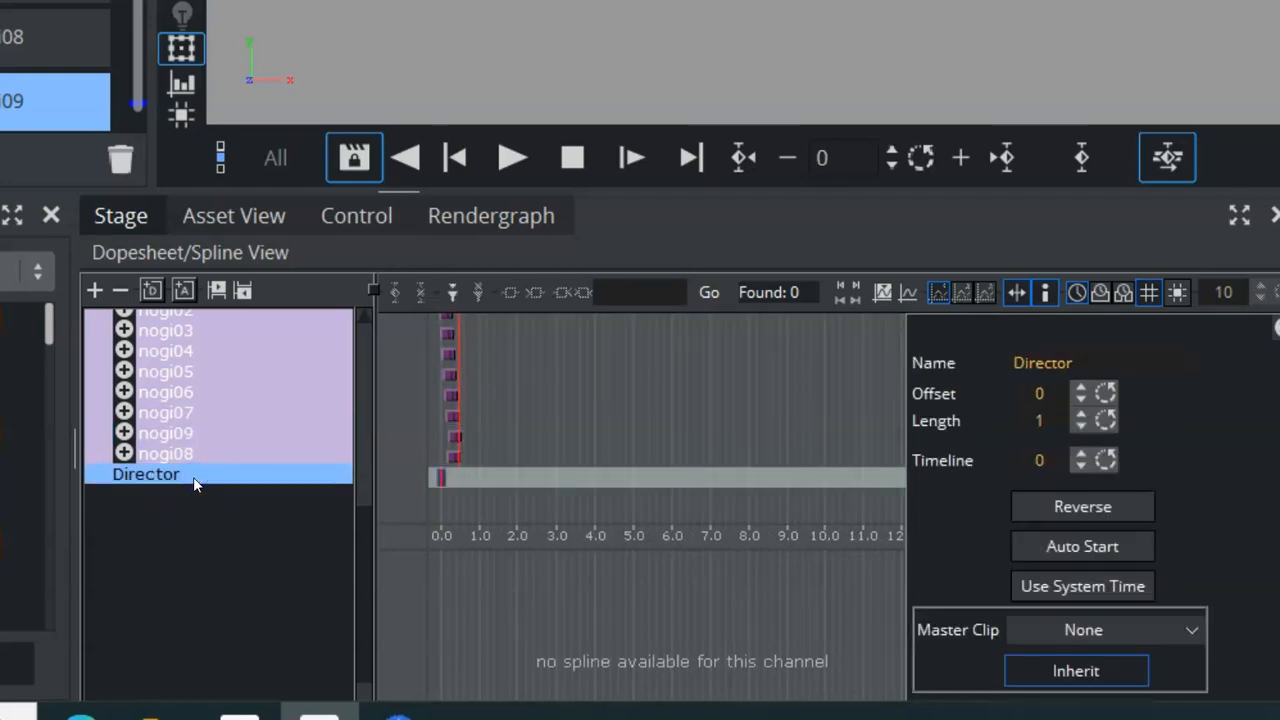
Zoom into the timeline to inspect the timing of the nogi animation bars.
{"action": "left_click", "coordinate": [572, 433]}
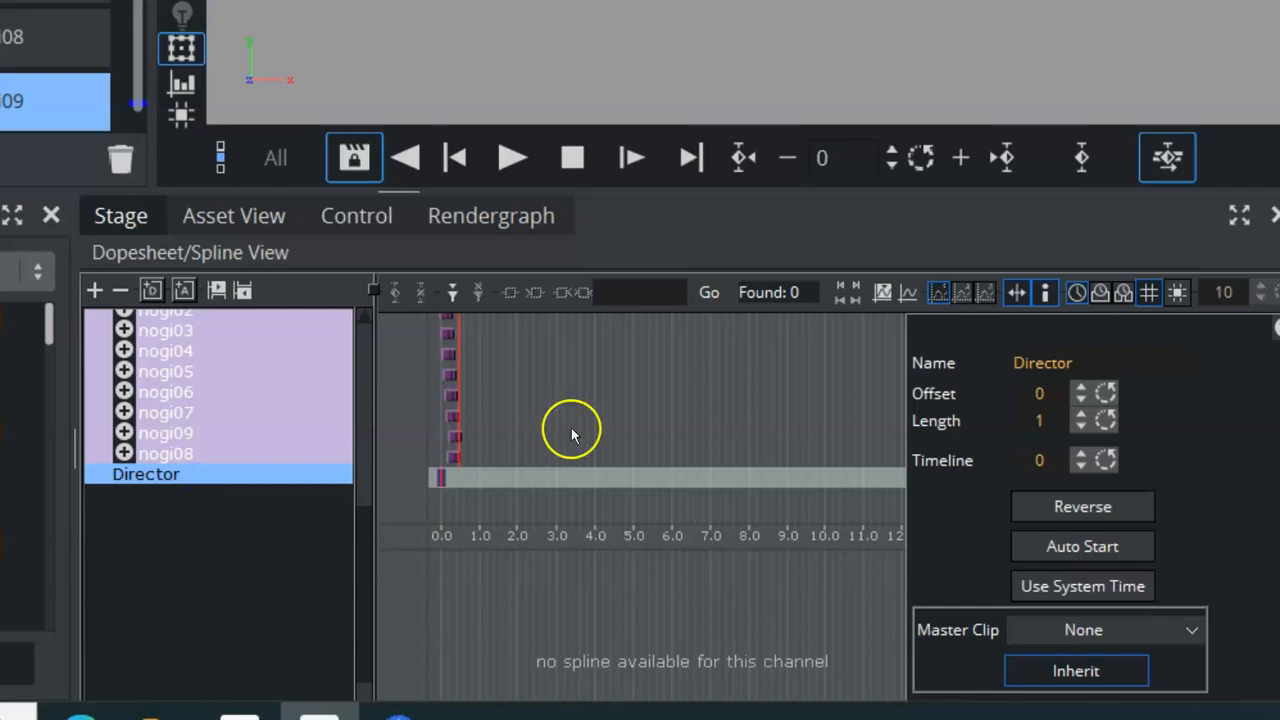
{"action": "scroll", "coordinate": [572, 430], "scroll_direction": "up", "scroll_amount": 11}
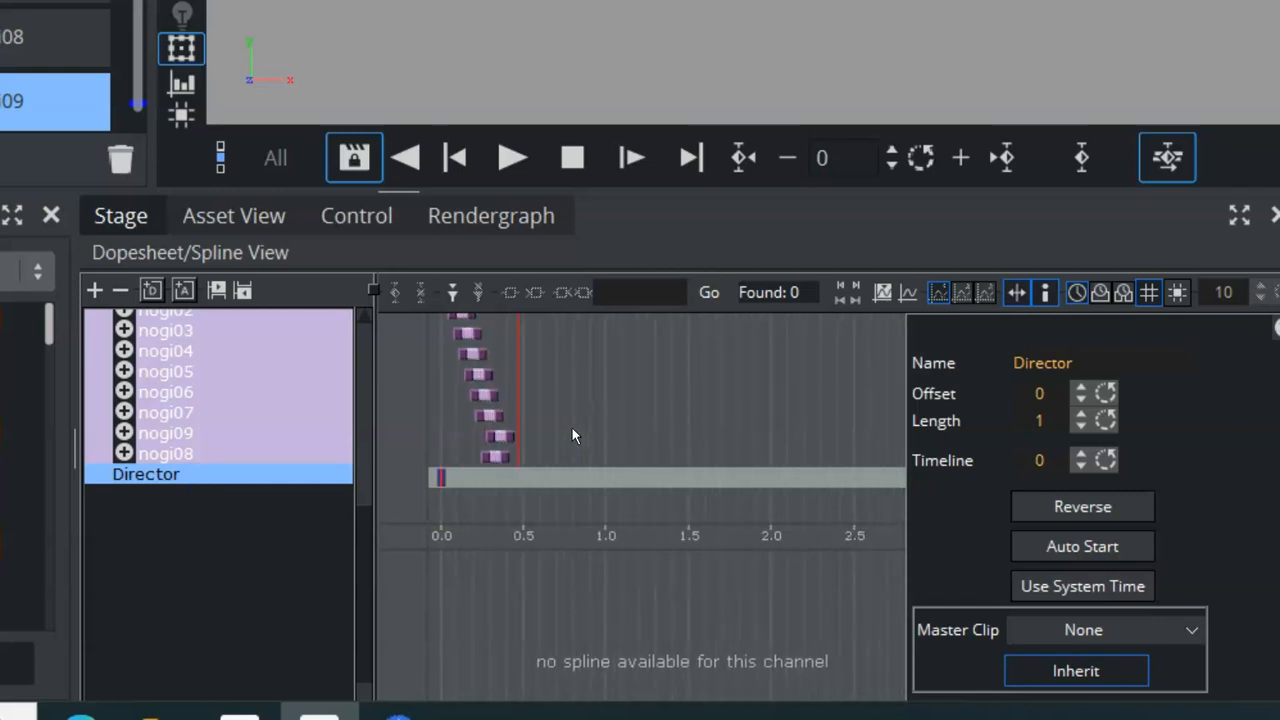
{"action": "scroll", "coordinate": [684, 428], "scroll_direction": "up", "scroll_amount": 10}
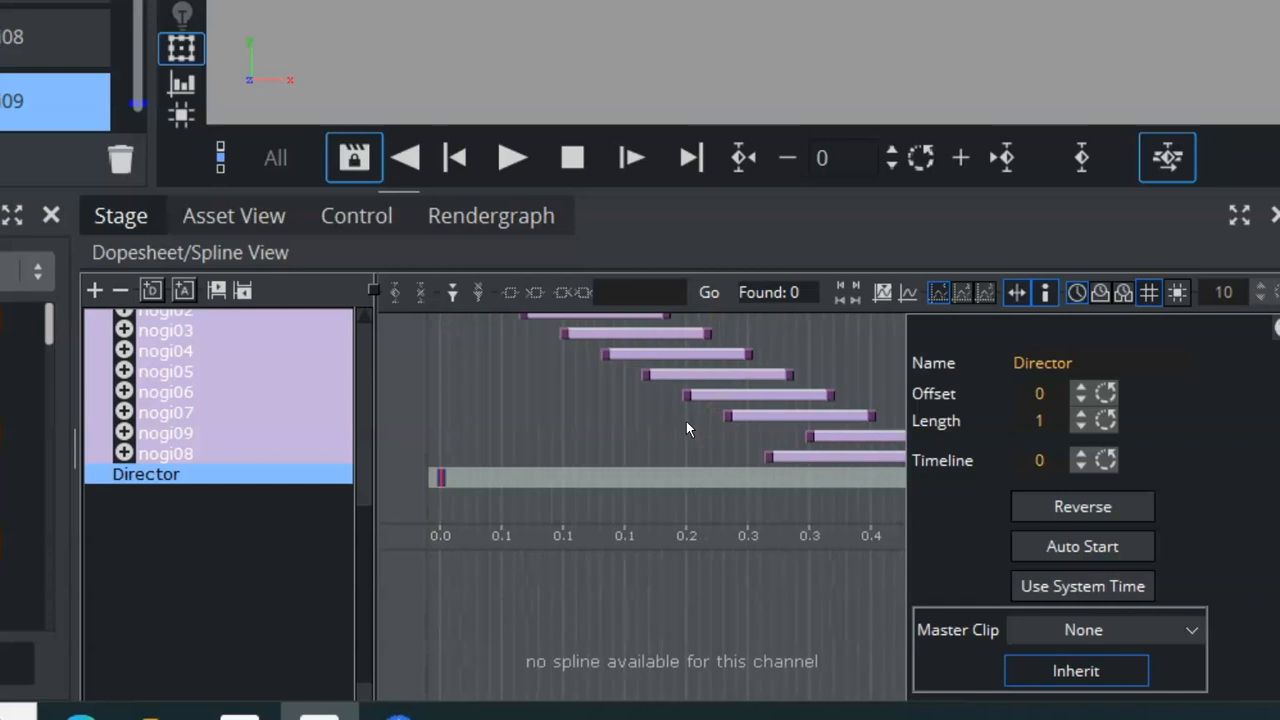
{"action": "left_click", "coordinate": [672, 424]}
{"action": "scroll", "coordinate": [679, 427], "scroll_direction": "down", "scroll_amount": 1}
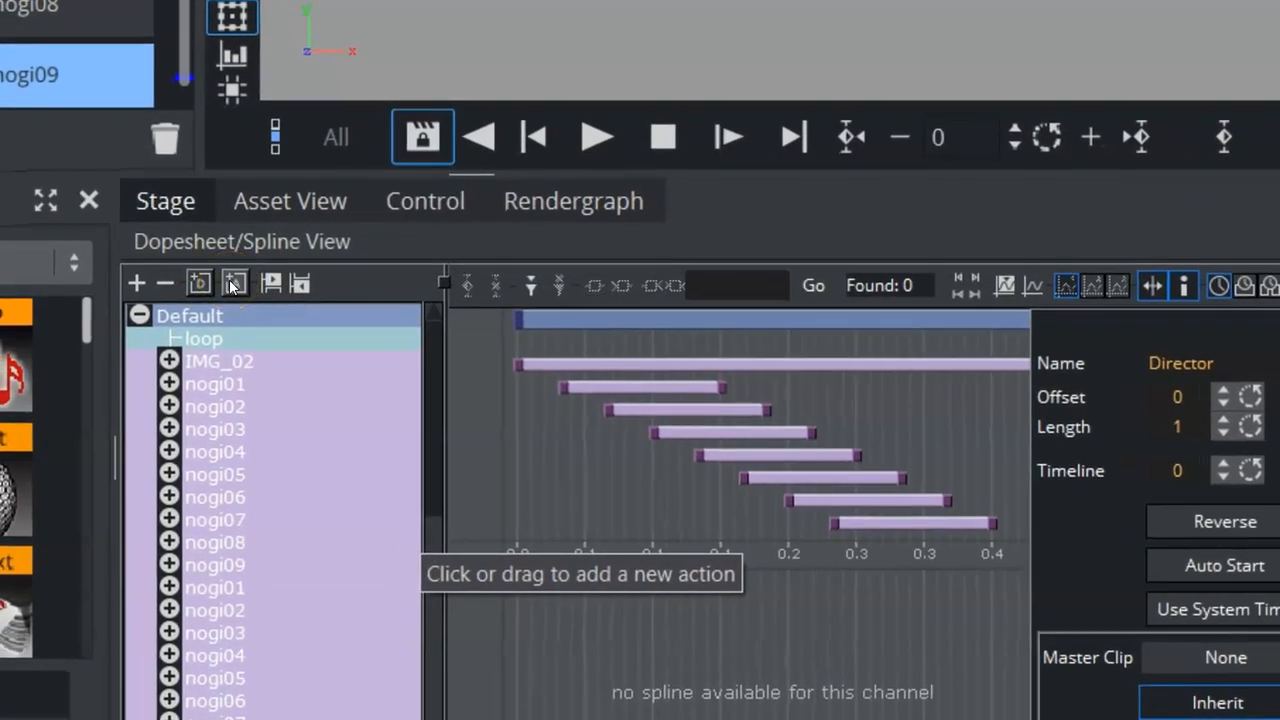
Add a new action named Action1 to the Director.
{"action": "left_click", "coordinate": [232, 287]}
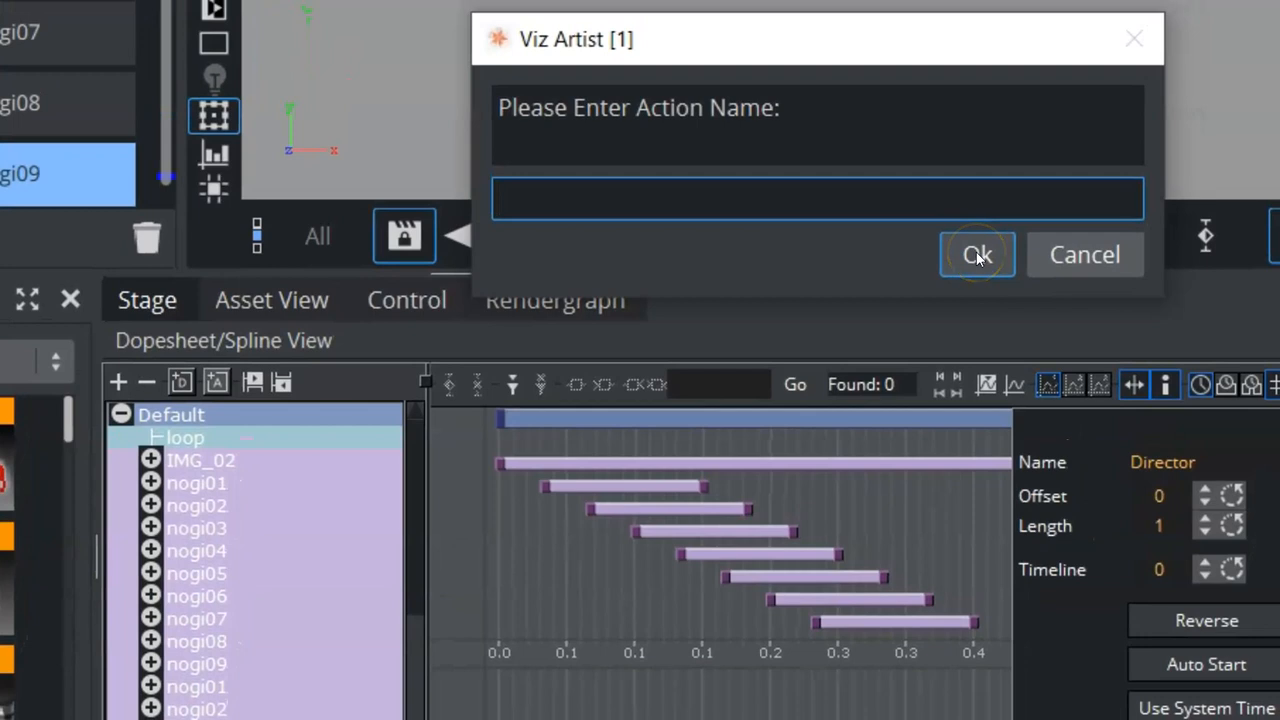
{"action": "type", "text": "Action1"}
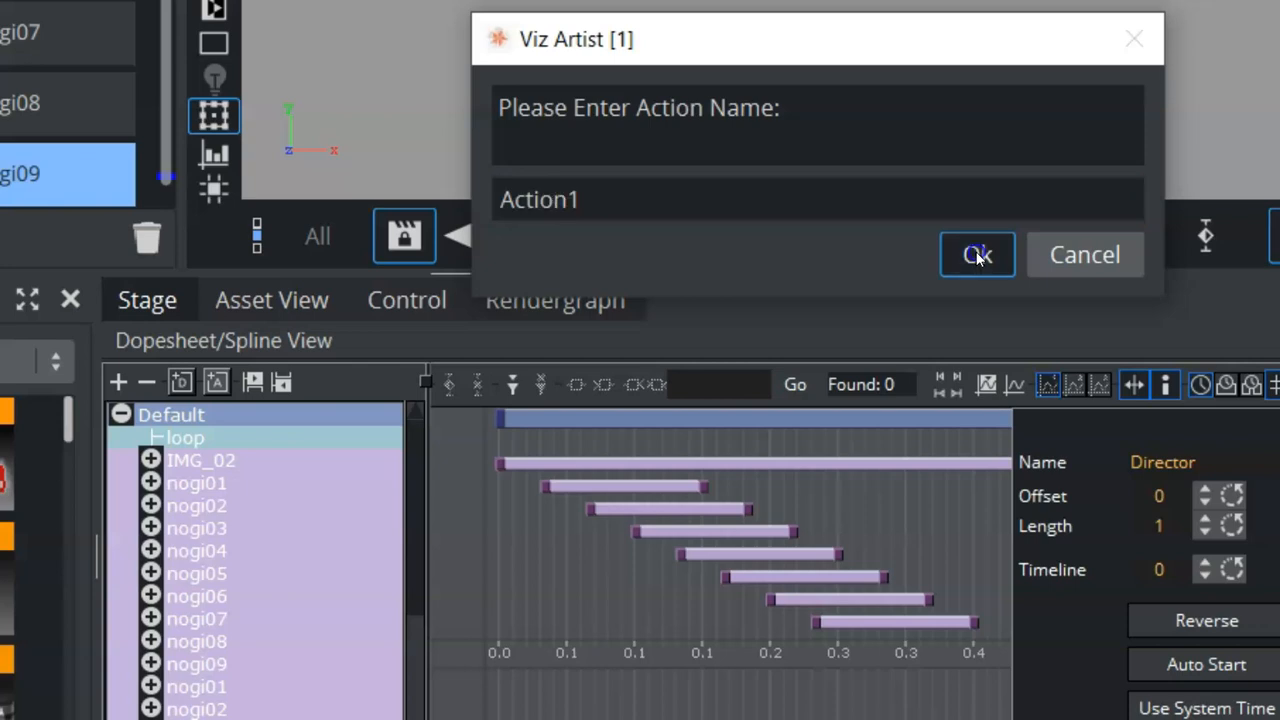
{"action": "left_click", "coordinate": [978, 256]}
Select the Action1 channel under the Director.
{"action": "left_click_drag", "start_coordinate": [416, 570], "coordinate": [416, 719]}
{"action": "left_click", "coordinate": [205, 568]}
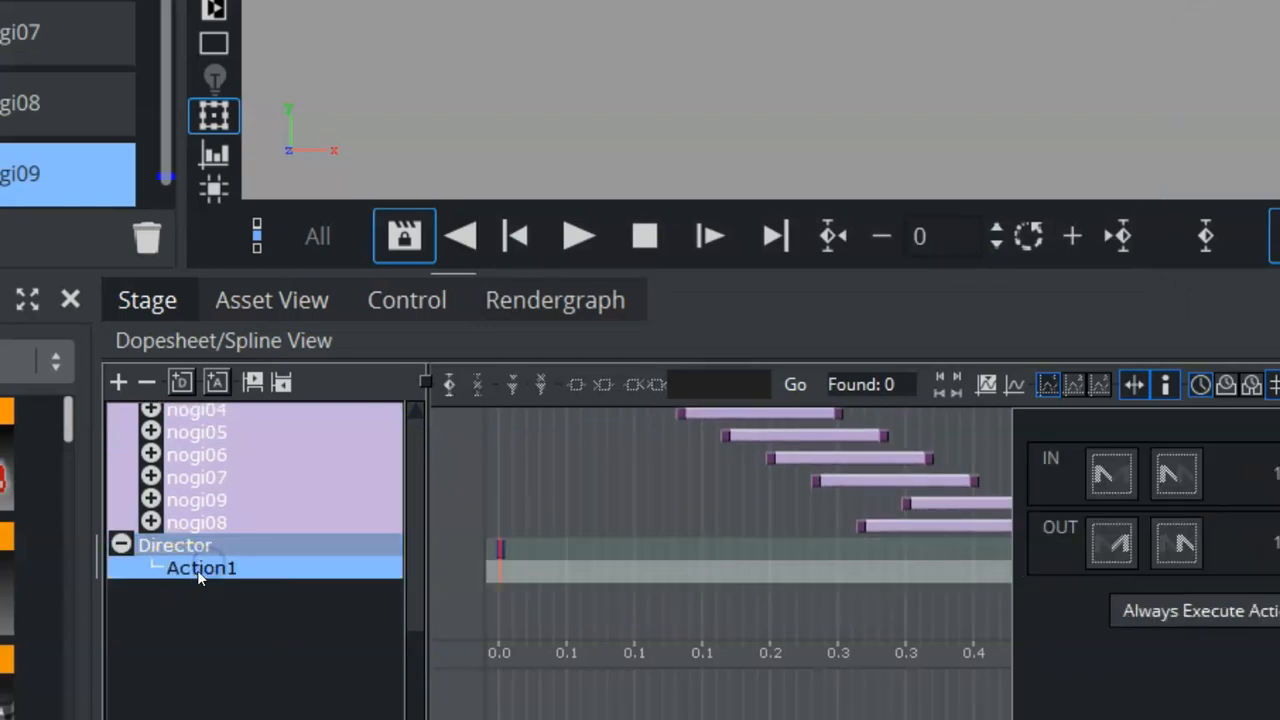
{"action": "key", "text": "Up"}
{"action": "key", "text": "Up"}
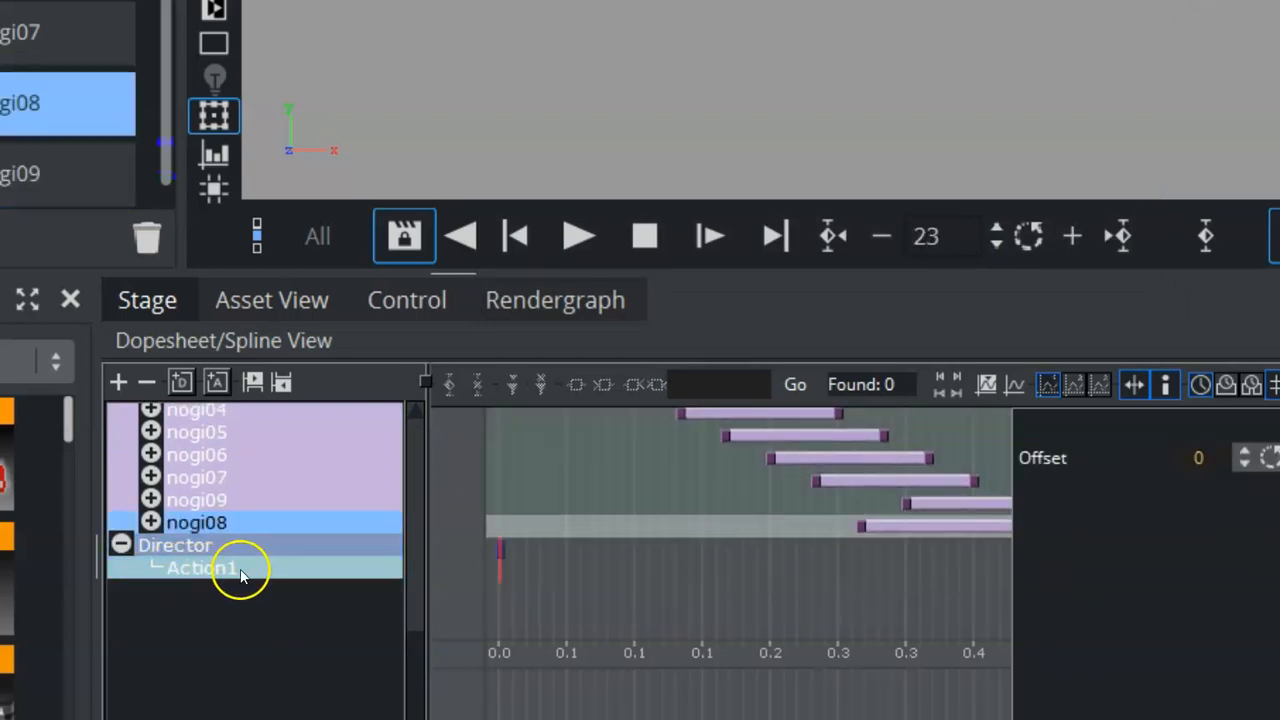
{"action": "left_click", "coordinate": [240, 573]}
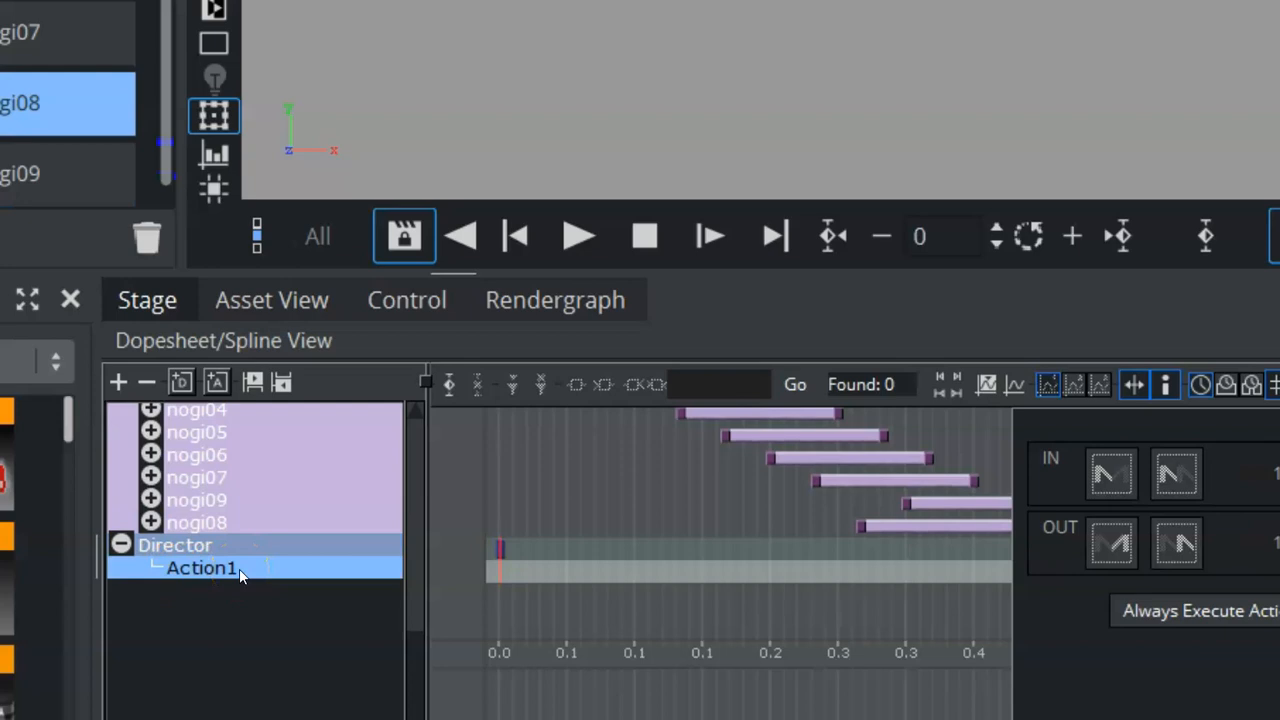
Move the time cursor to frame 3 on Action1's track.
{"action": "left_click", "coordinate": [256, 570]}
{"action": "mouse_move", "coordinate": [594, 570]}
{"action": "left_mouse_down"}
{"action": "mouse_move", "coordinate": [482, 571]}
{"action": "mouse_move", "coordinate": [494, 583]}
{"action": "mouse_move", "coordinate": [573, 580]}
{"action": "left_mouse_up"}
{"action": "left_click", "coordinate": [856, 680]}
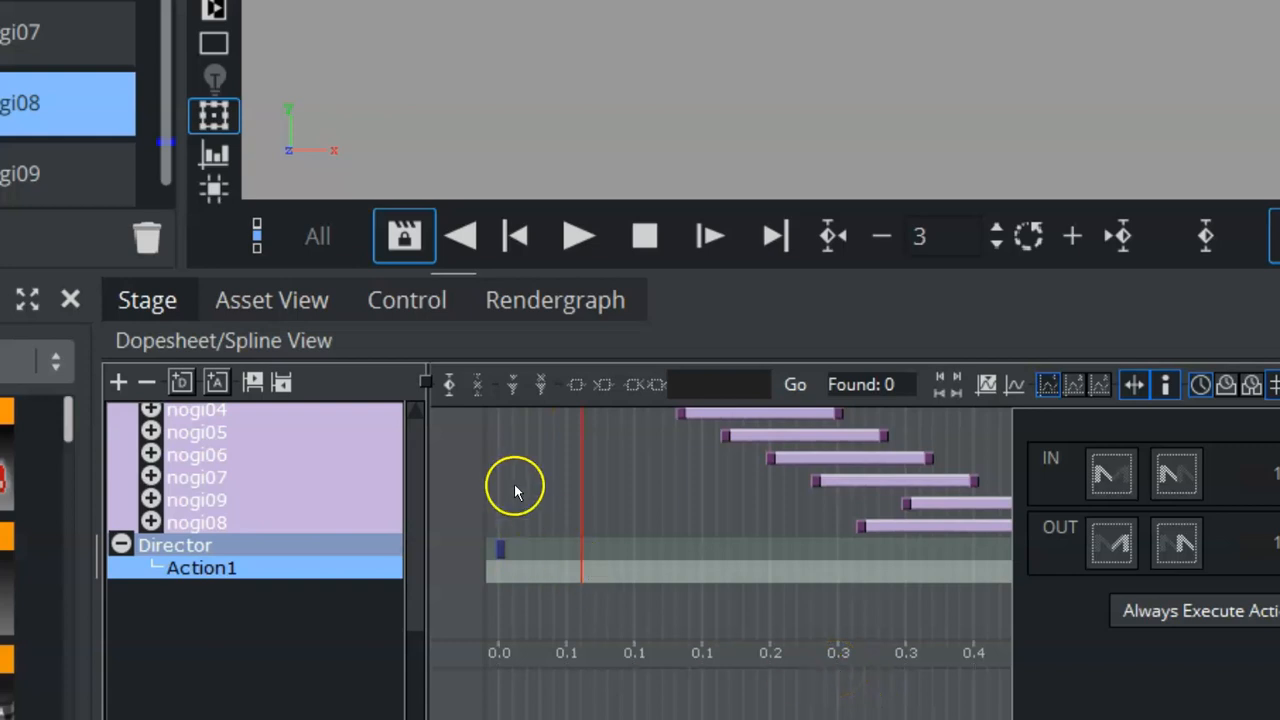
Add a key frame on the Action1 channel at frame 3.
{"action": "left_click", "coordinate": [448, 388]}
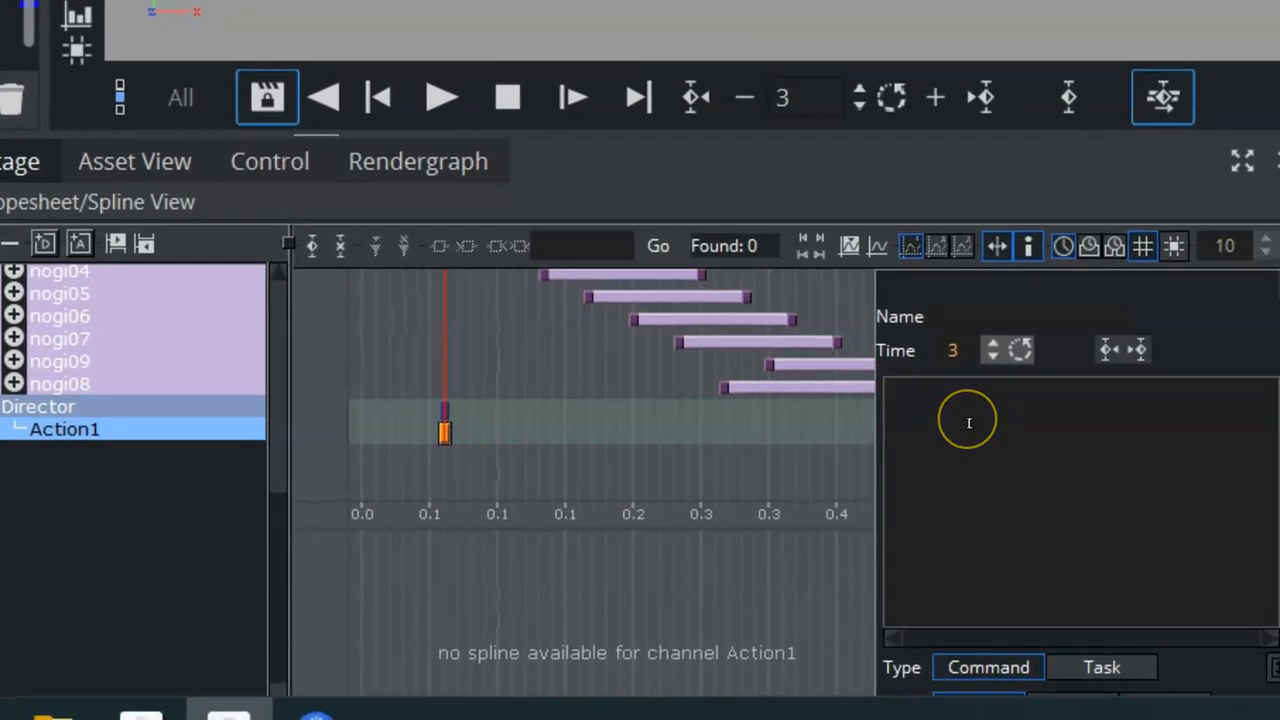
Try entering the command THIS_SCENE*STAGE*DIRECTOR*$D for the key frame, then clear the command field.
{"action": "left_click", "coordinate": [969, 423]}
{"action": "type", "text": "THIS_SCEN"}
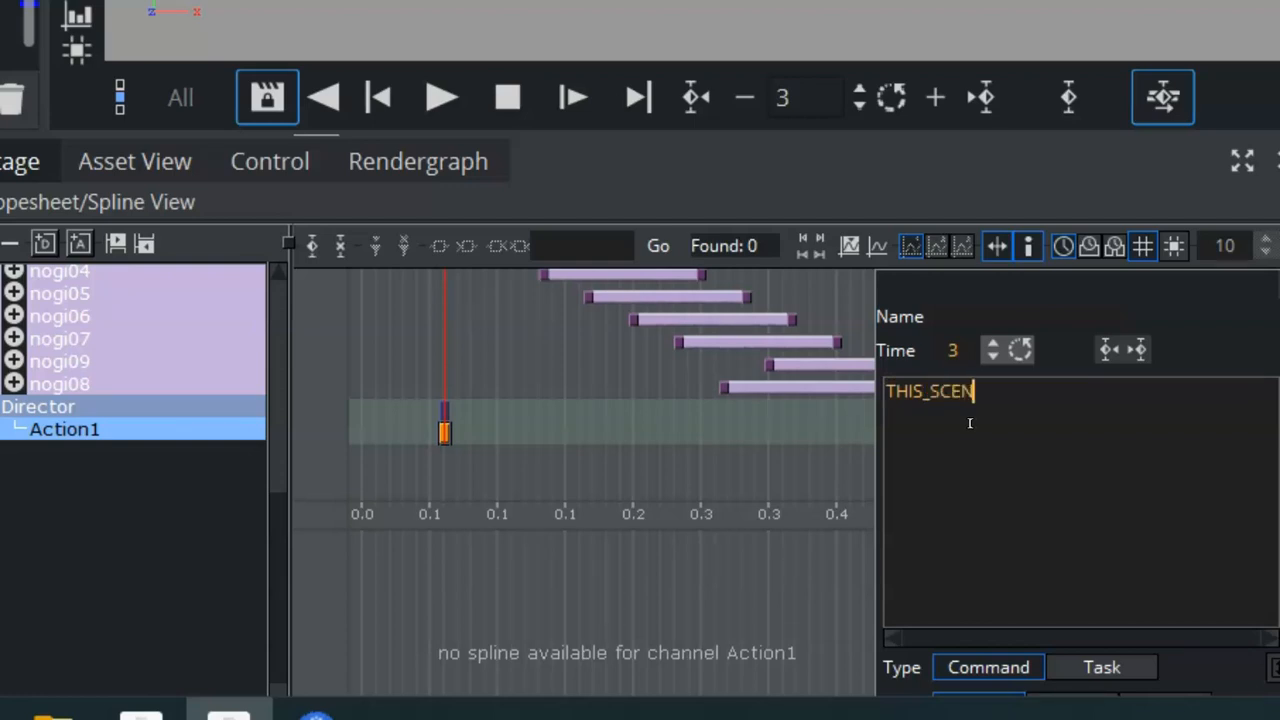
{"action": "type", "text": "E*"}
{"action": "type", "text": "STAGE*DIRECTOR*"}
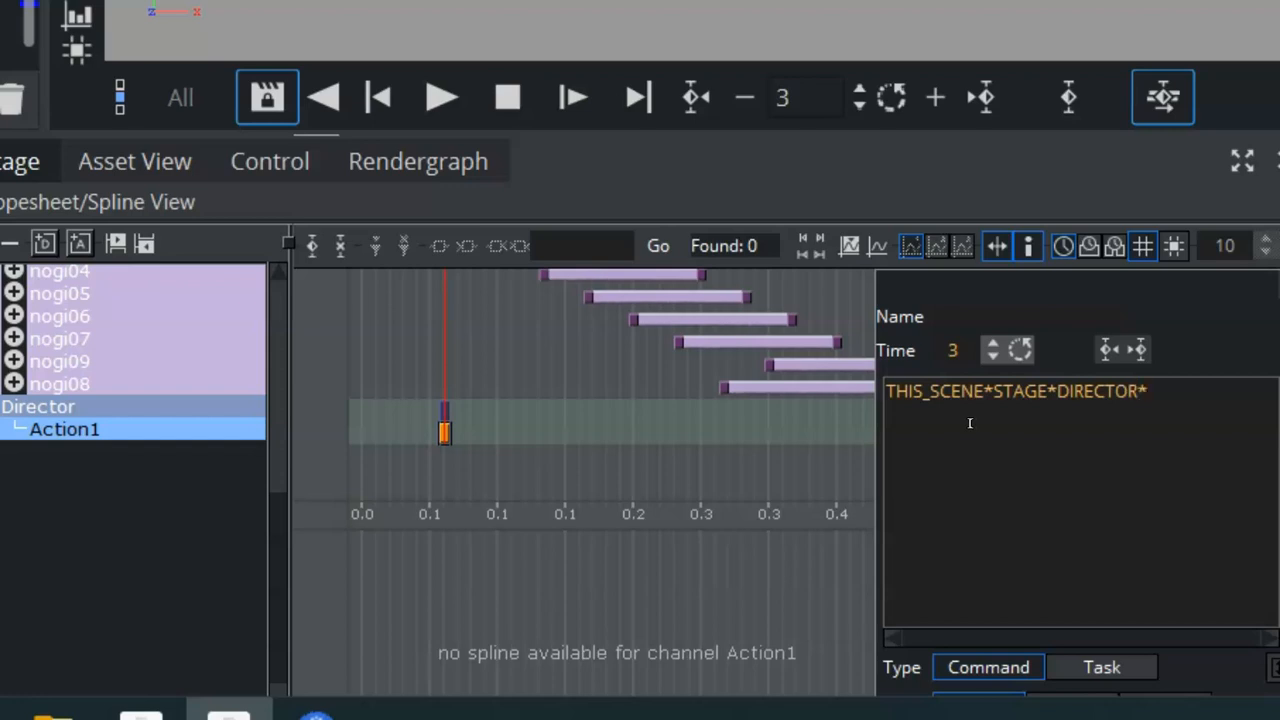
{"action": "type", "text": "$D"}
{"action": "left_click", "coordinate": [1157, 391]}
{"action": "key", "text": "BackSpace"}
{"action": "key", "text": "BackSpace"}
{"action": "key", "text": "BackSpace"}
{"action": "key", "text": "BackSpace"}
{"action": "key", "text": "ctrl+a"}
{"action": "key", "text": "BackSpace"}
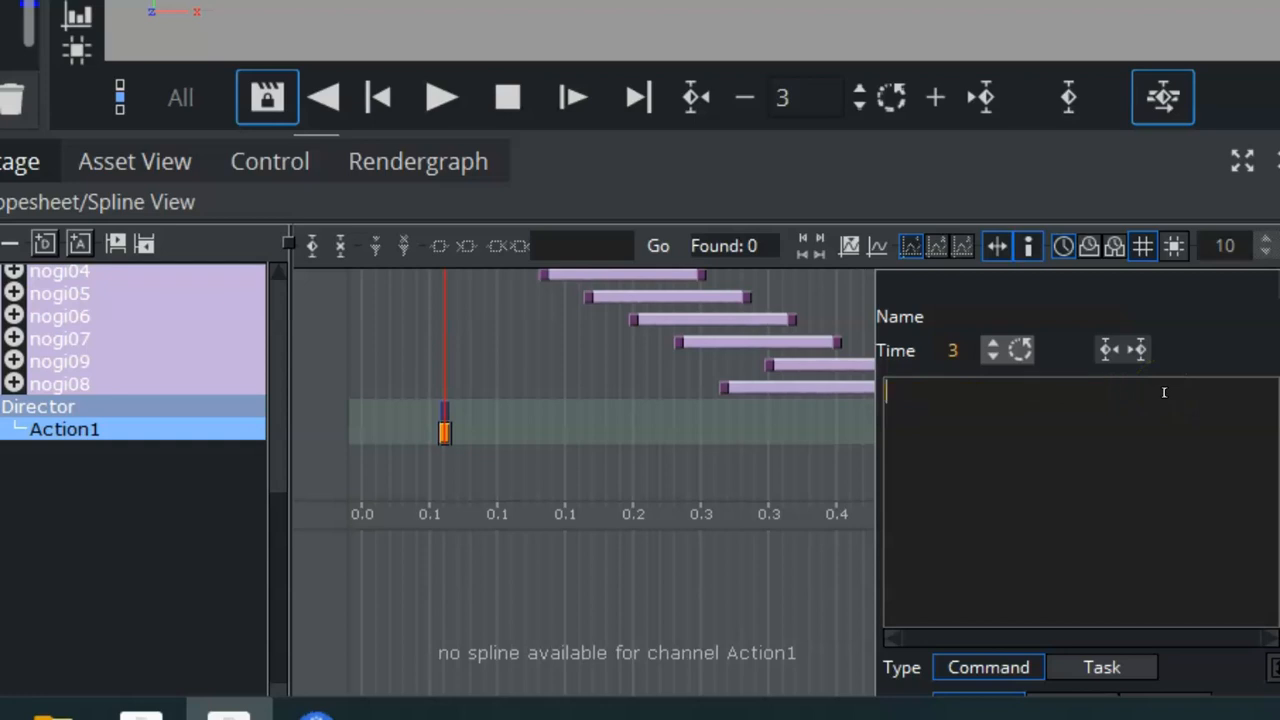
Collapse the Default director and add another new director to the dopesheet.
{"action": "left_click", "coordinate": [283, 485]}
{"action": "left_click_drag", "start_coordinate": [283, 485], "coordinate": [283, 345]}
{"action": "left_click", "coordinate": [146, 345]}
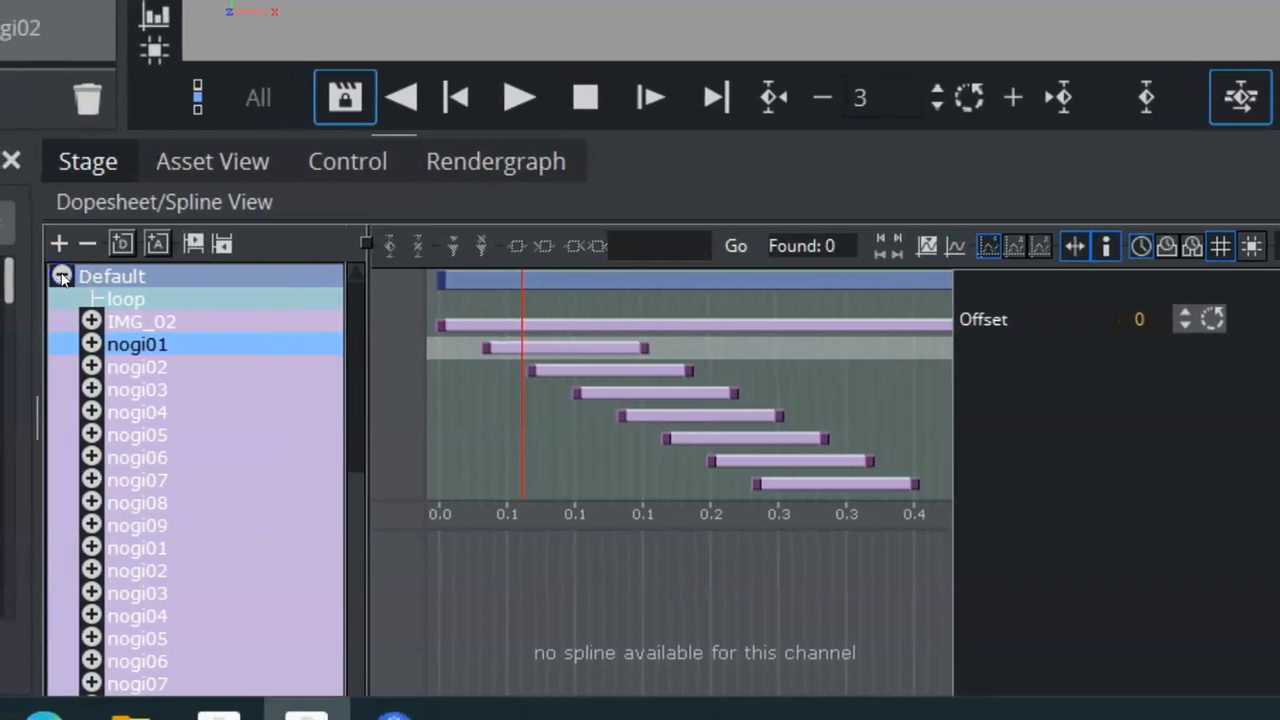
{"action": "left_click", "coordinate": [61, 277]}
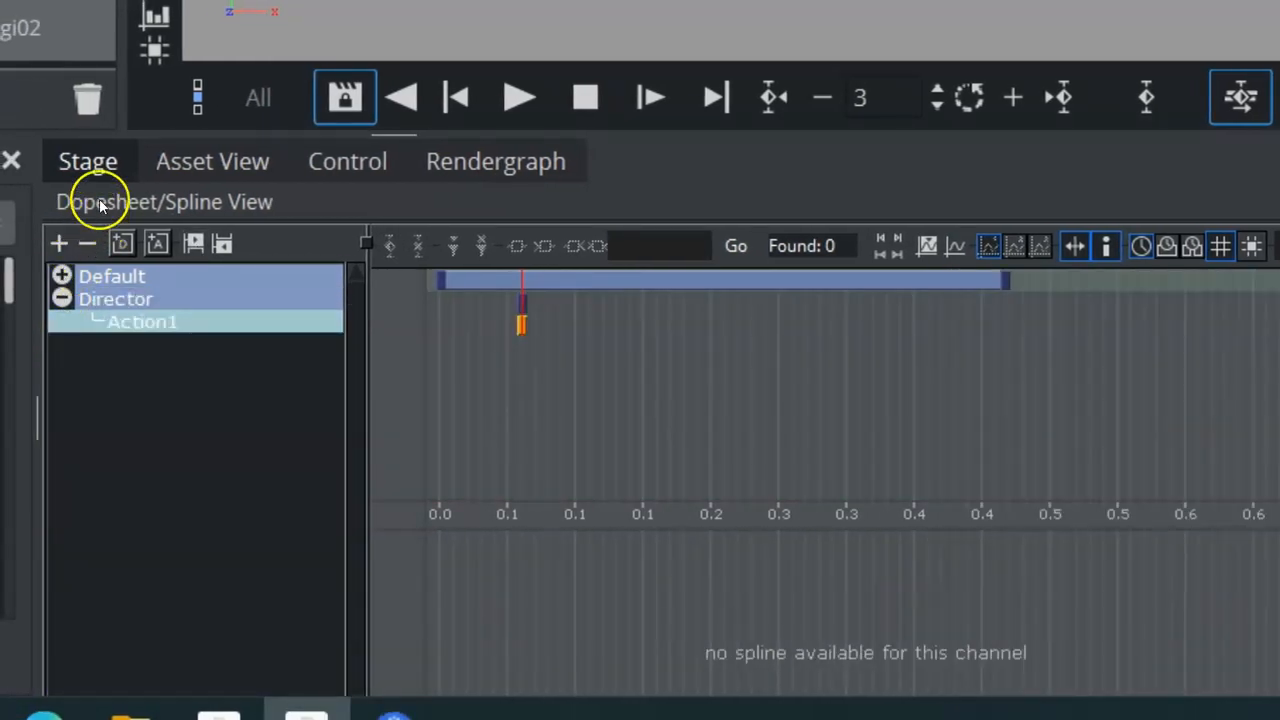
{"action": "left_click", "coordinate": [198, 272]}
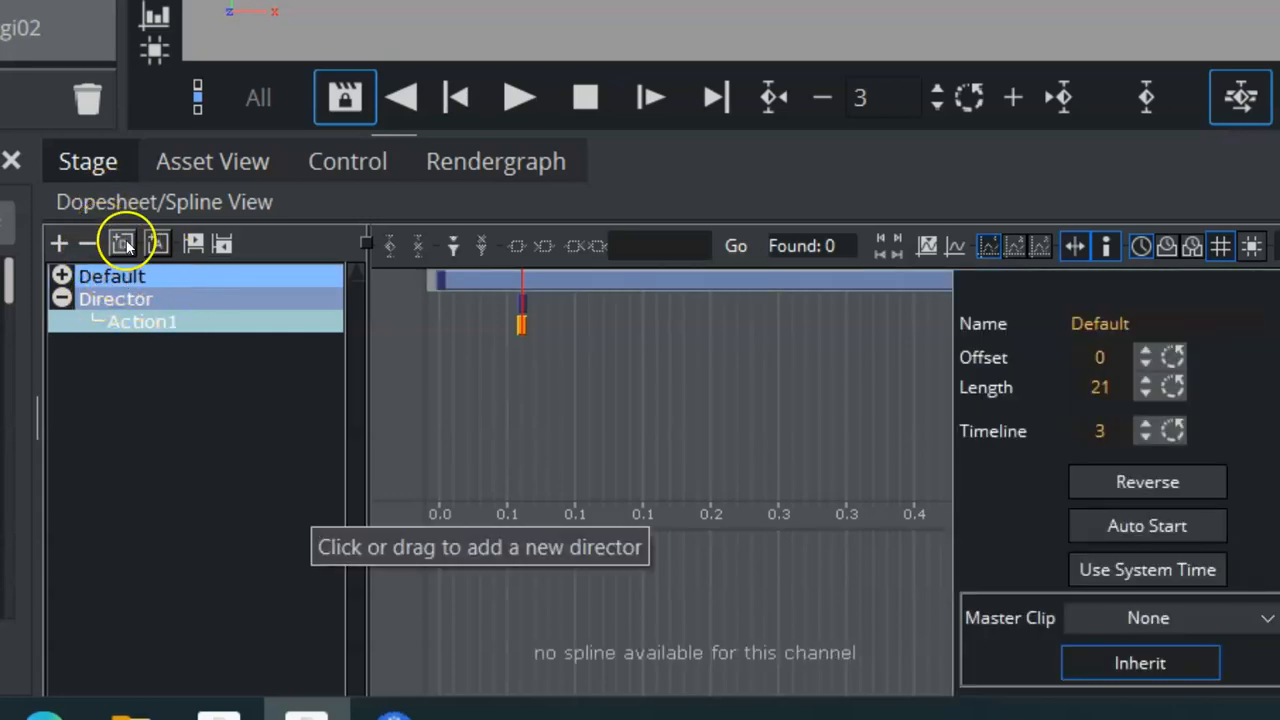
{"action": "left_click", "coordinate": [121, 245]}
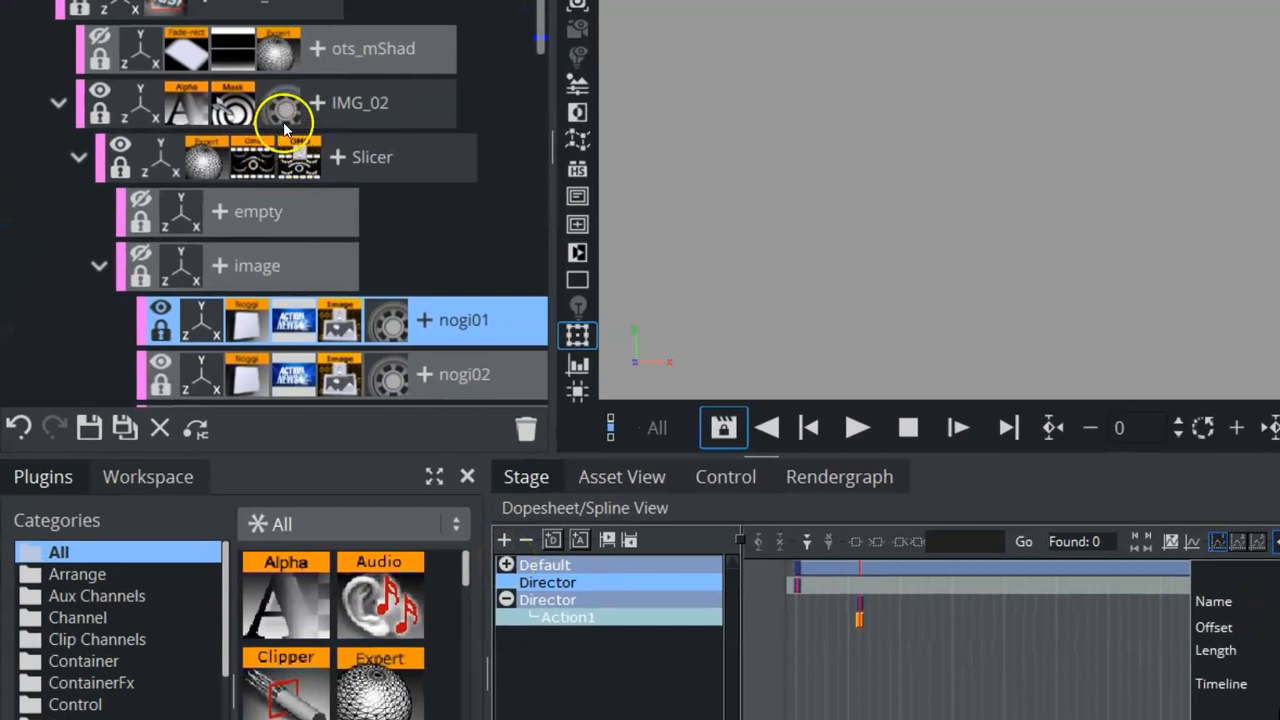
Collapse the Default director again and select the key frame on Action1.
{"action": "left_click", "coordinate": [281, 104]}
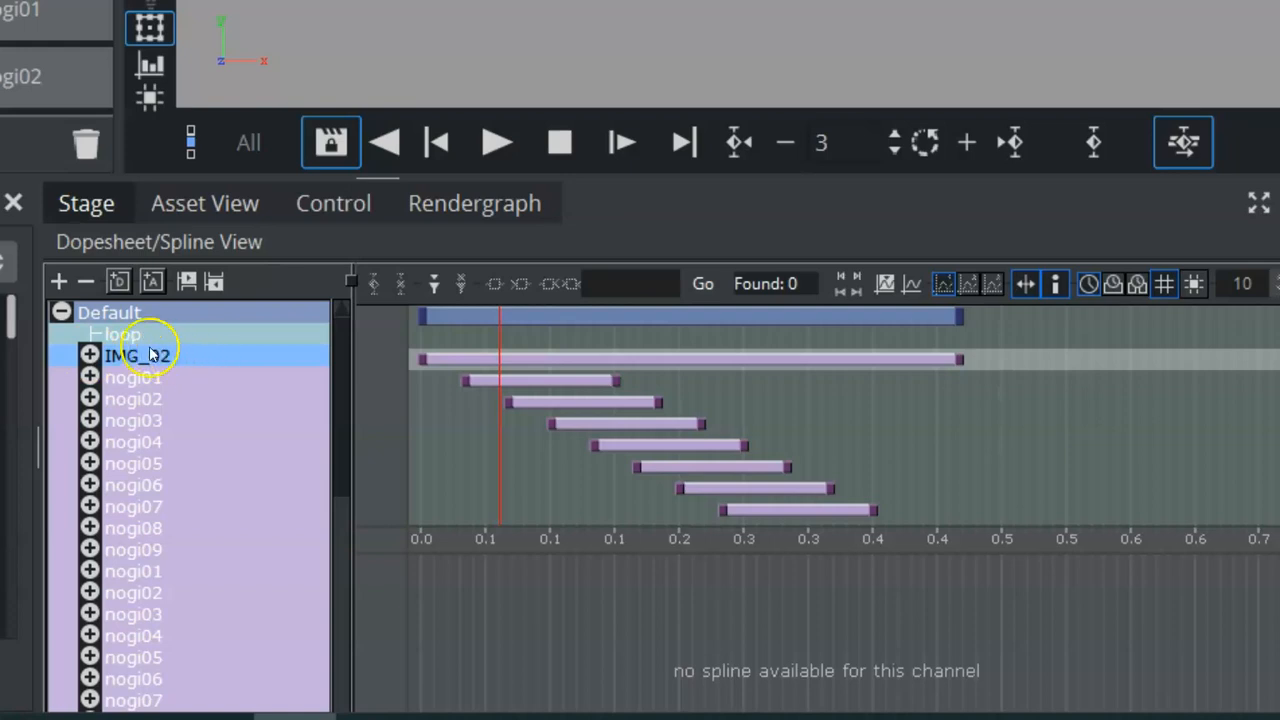
{"action": "left_click", "coordinate": [61, 313]}
{"action": "left_click", "coordinate": [145, 377]}
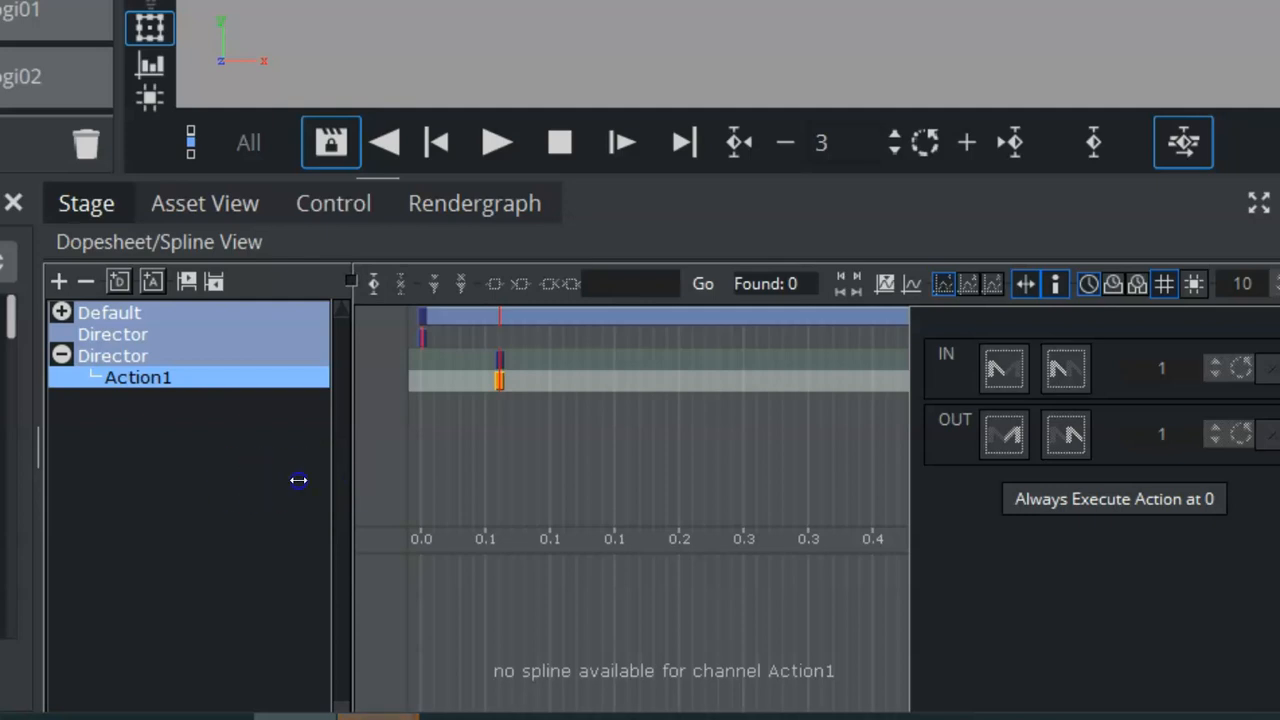
{"action": "left_click_drag", "start_coordinate": [263, 477], "coordinate": [243, 475]}
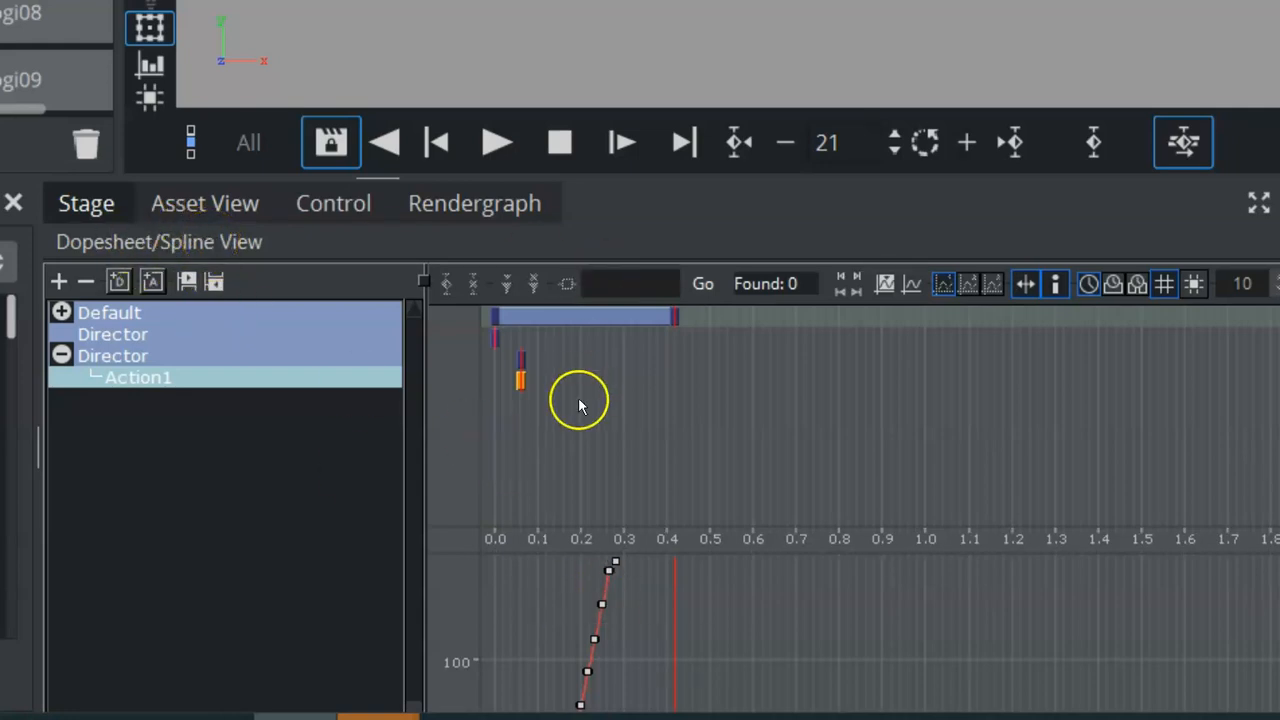
{"action": "left_click", "coordinate": [519, 380]}
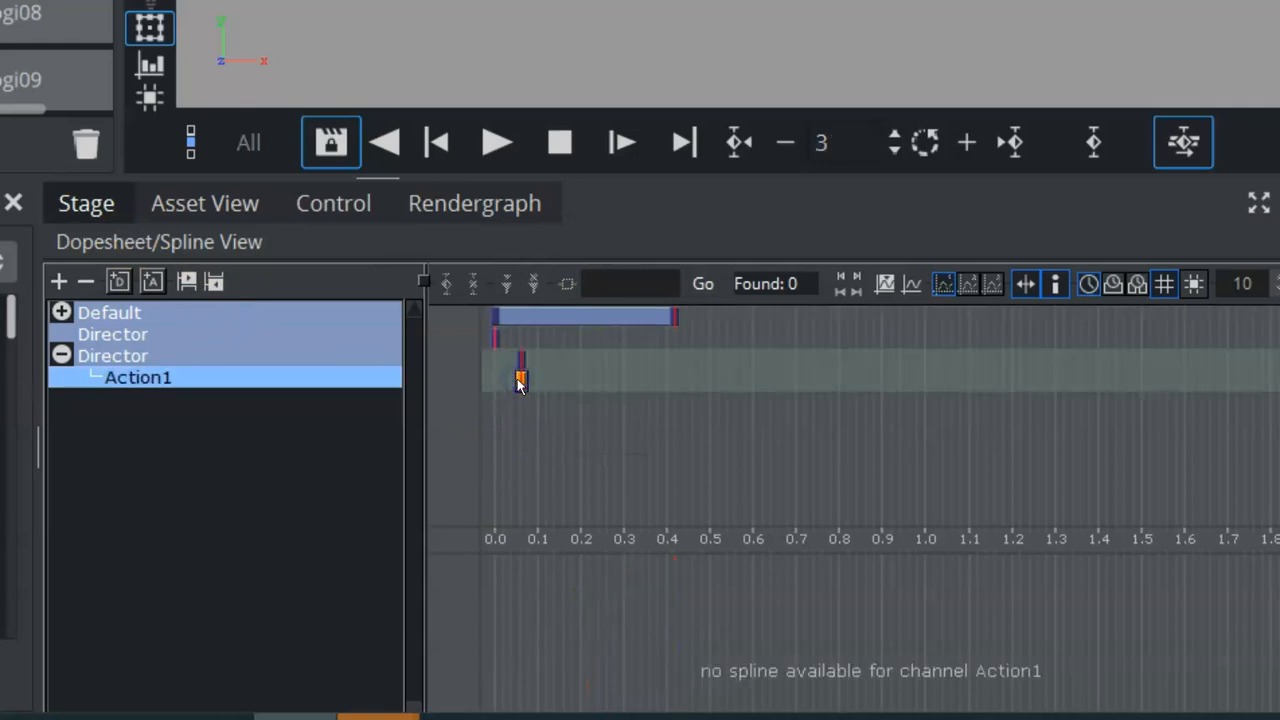
Expand the Default director down to nogi01's Noggi width channel and inspect its animation spline.
{"action": "left_click", "coordinate": [61, 312]}
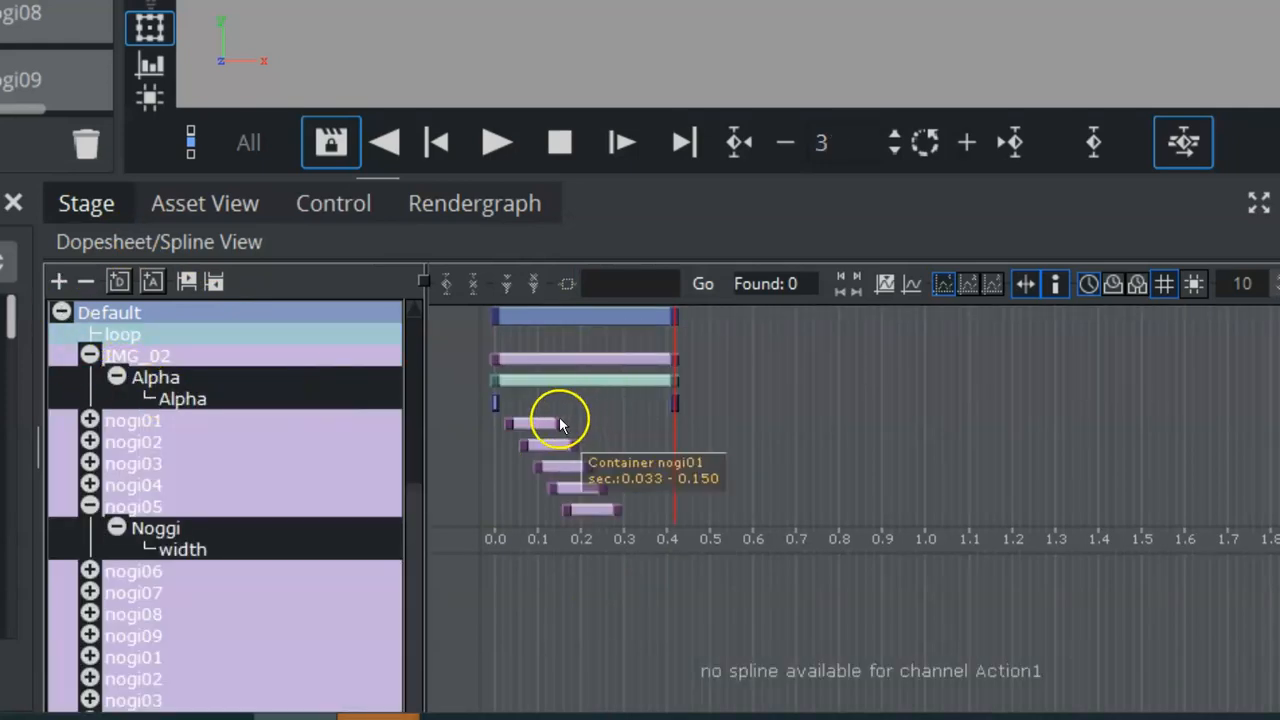
{"action": "left_click", "coordinate": [560, 425]}
{"action": "left_click", "coordinate": [89, 420]}
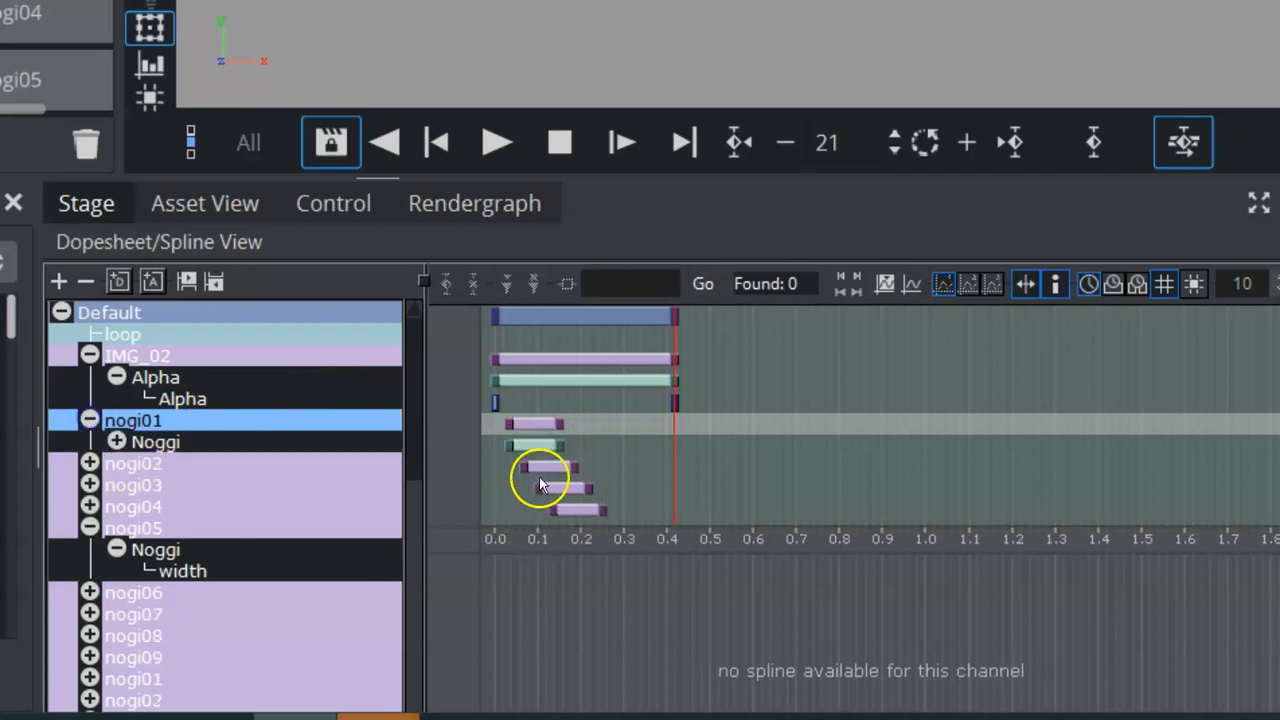
{"action": "left_click", "coordinate": [116, 442]}
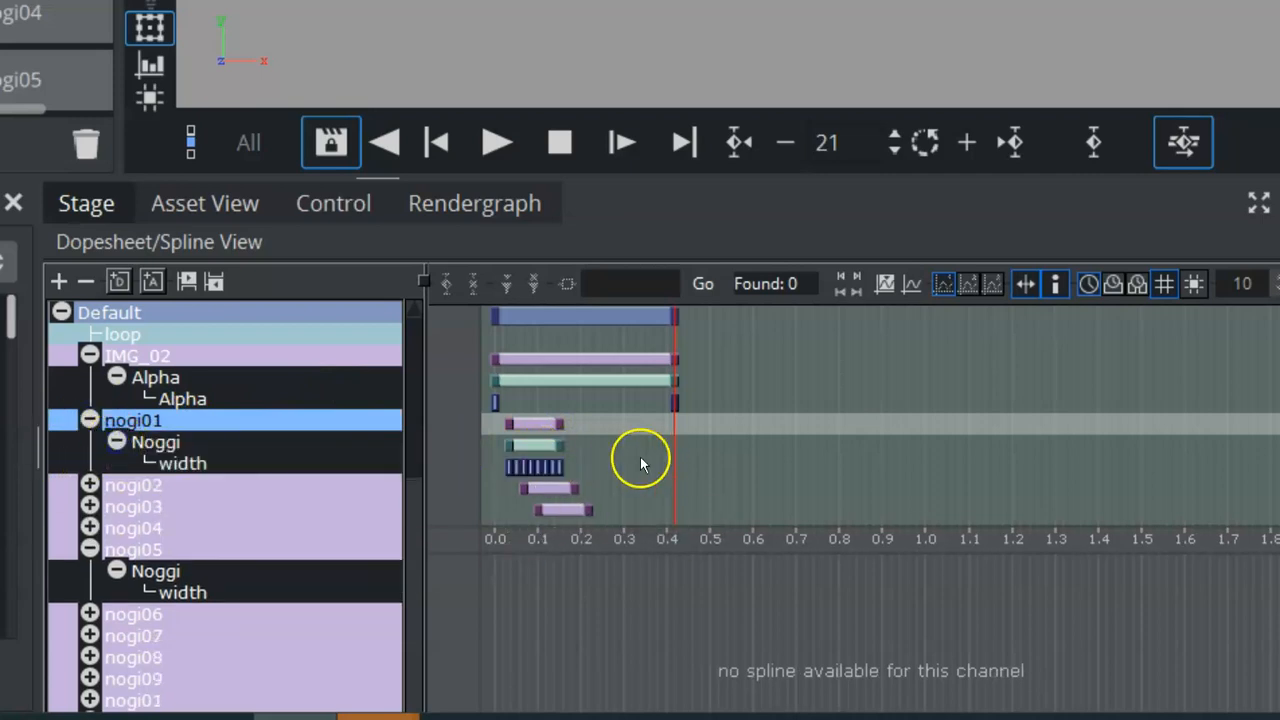
{"action": "left_click", "coordinate": [563, 463]}
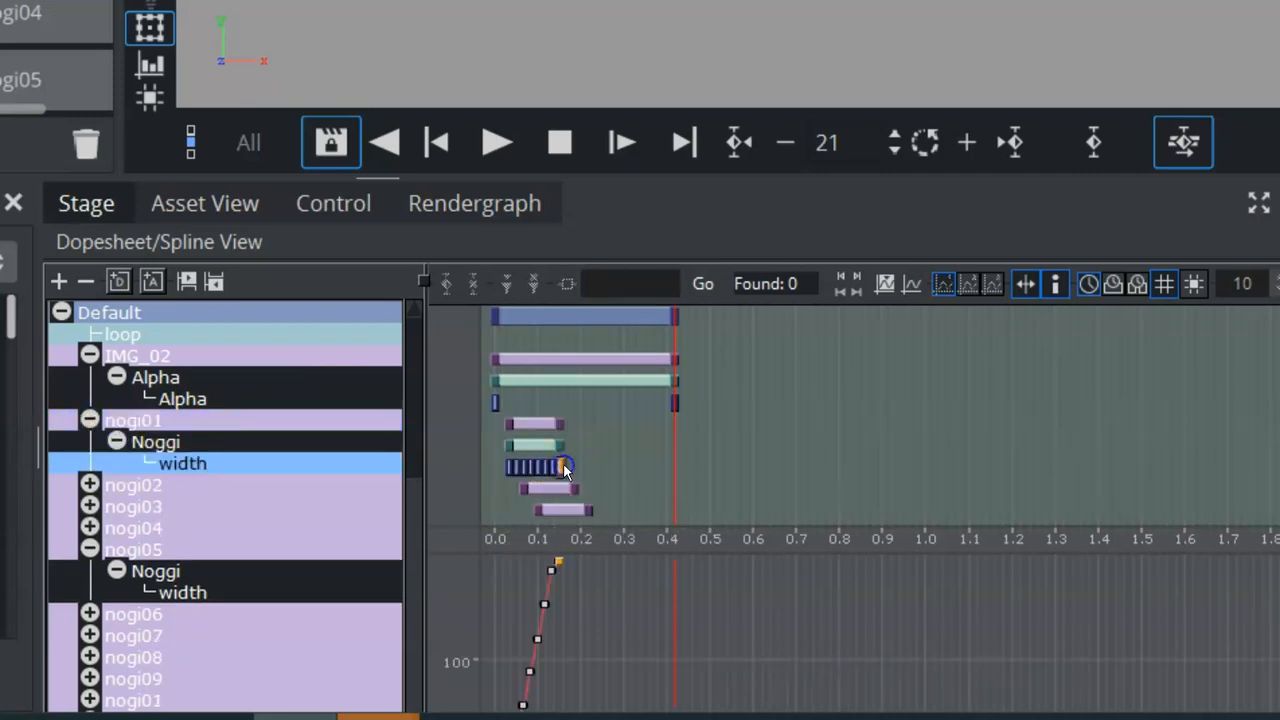
{"action": "left_click_drag", "start_coordinate": [757, 460], "coordinate": [794, 353]}
{"action": "left_click_drag", "start_coordinate": [785, 581], "coordinate": [813, 568]}
{"action": "left_click", "coordinate": [552, 598]}
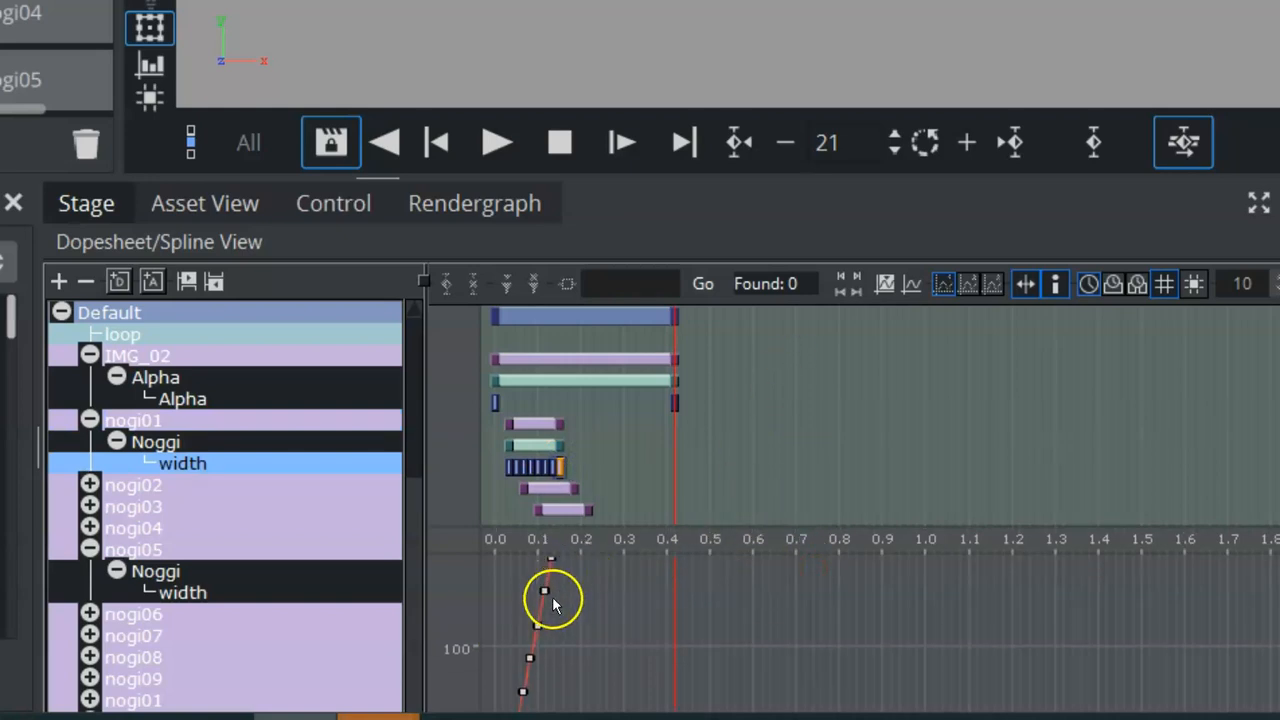
Switch the editor through Dopesheet, Spline and Dope/Spline views and inspect the IMG_02 container bar.
{"action": "left_click", "coordinate": [108, 242]}
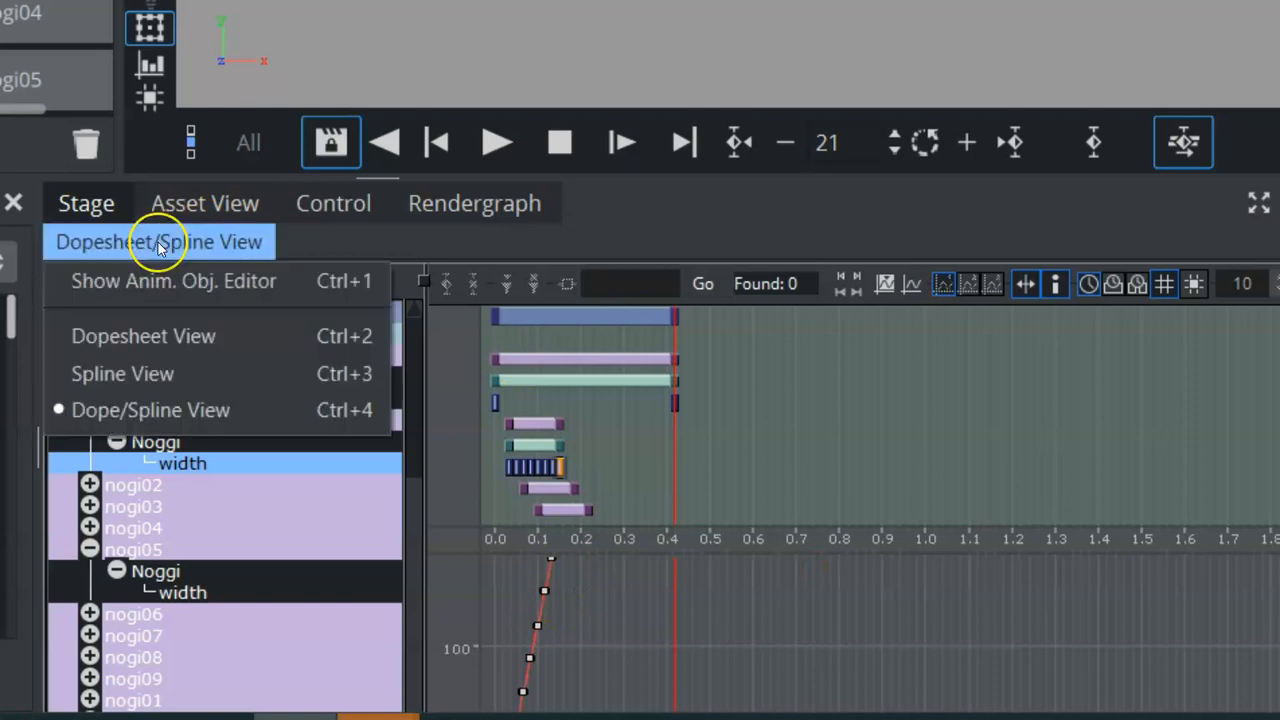
{"action": "left_click", "coordinate": [137, 337]}
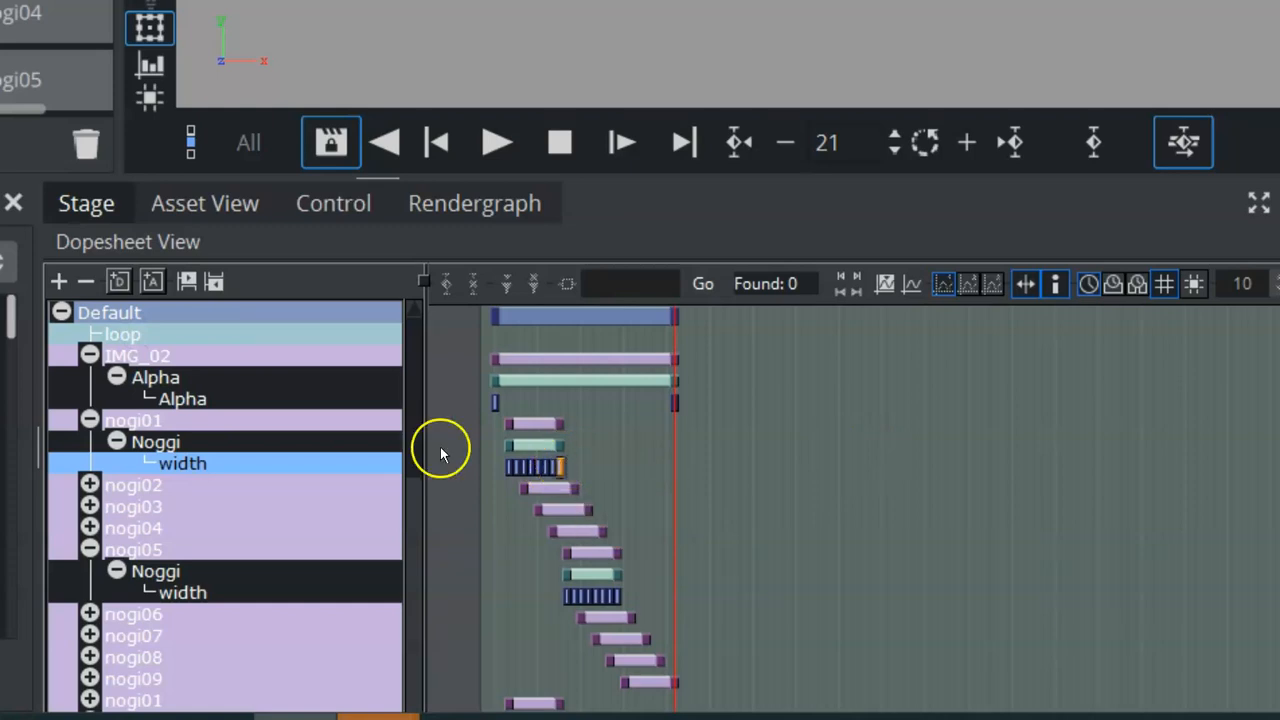
{"action": "left_click", "coordinate": [136, 242]}
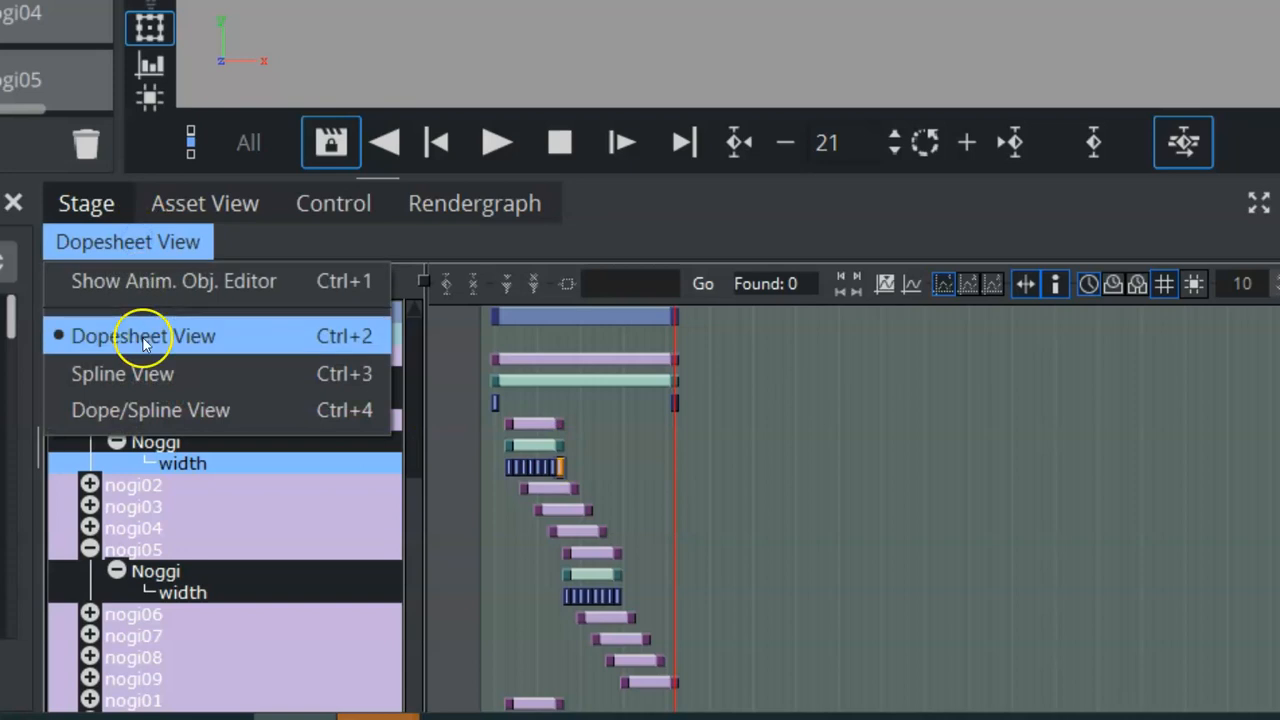
{"action": "left_click", "coordinate": [141, 370]}
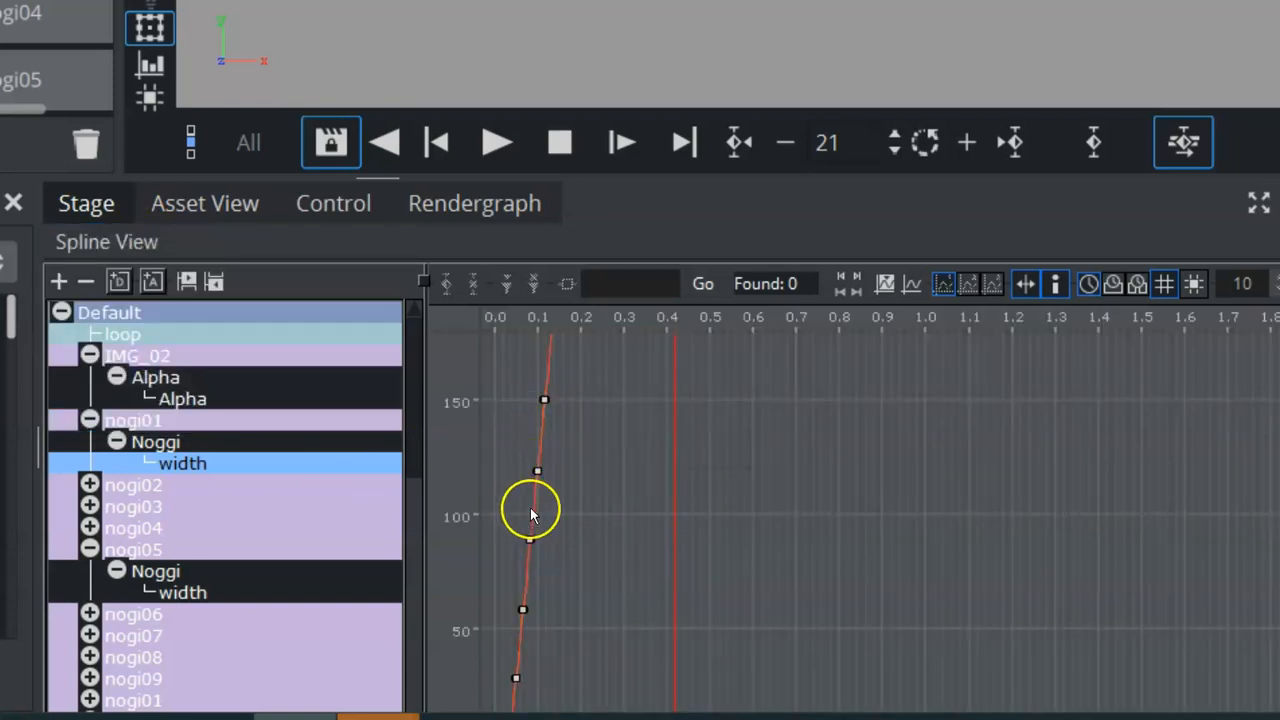
{"action": "left_click", "coordinate": [150, 248]}
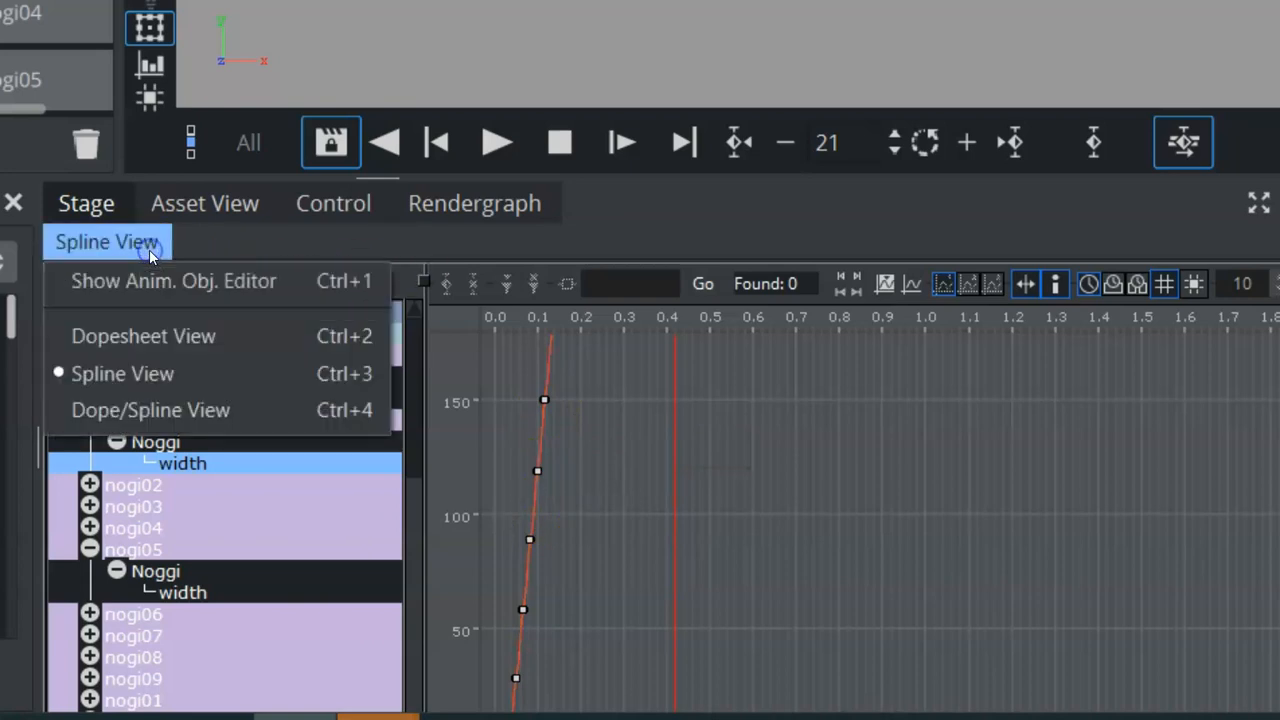
{"action": "left_click", "coordinate": [210, 412]}
{"action": "left_click", "coordinate": [678, 362]}
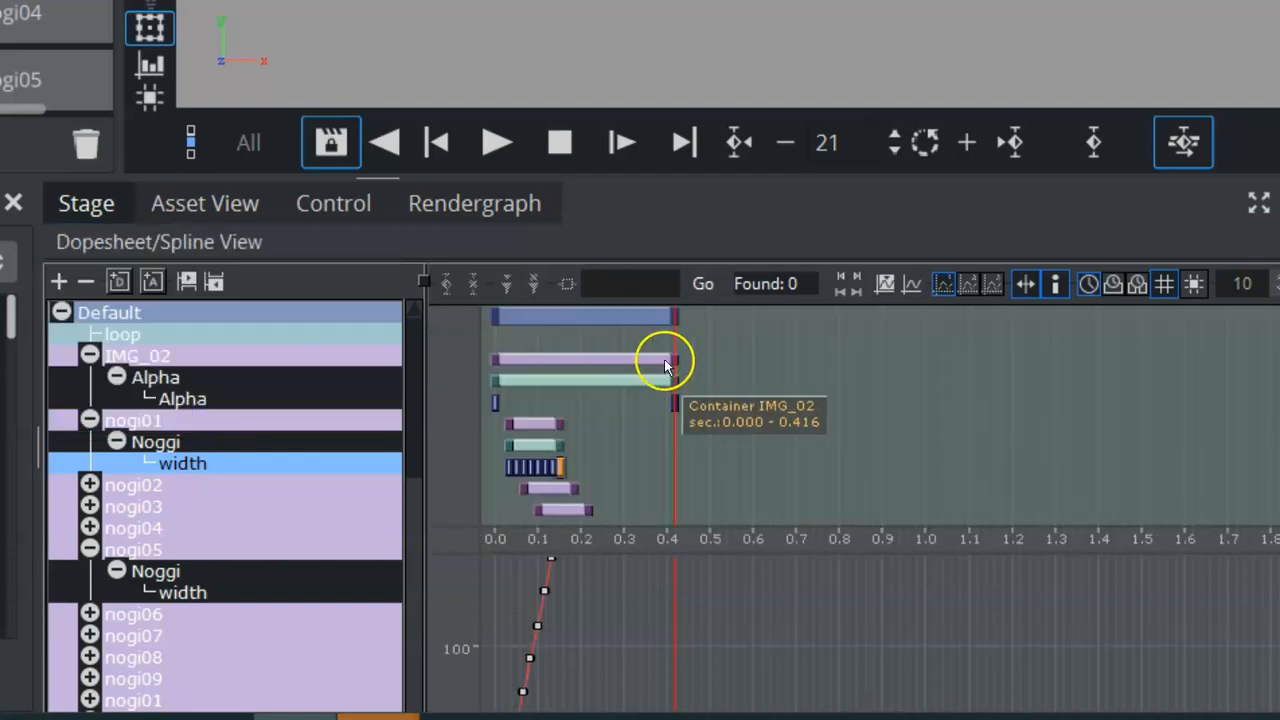